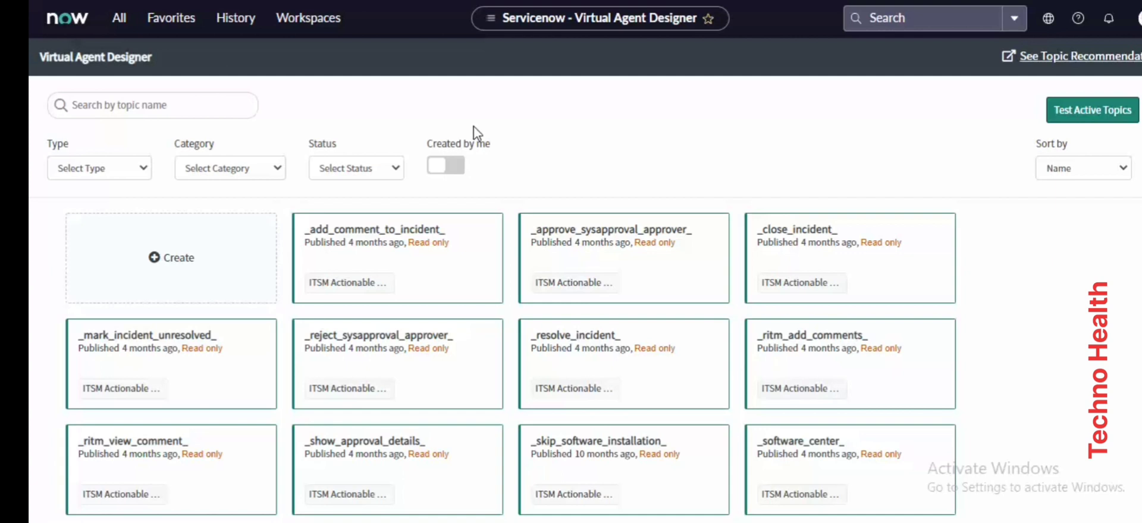
# Start a new topic named 'User Search' with the description 'User search'
pyautogui.click(192, 254)
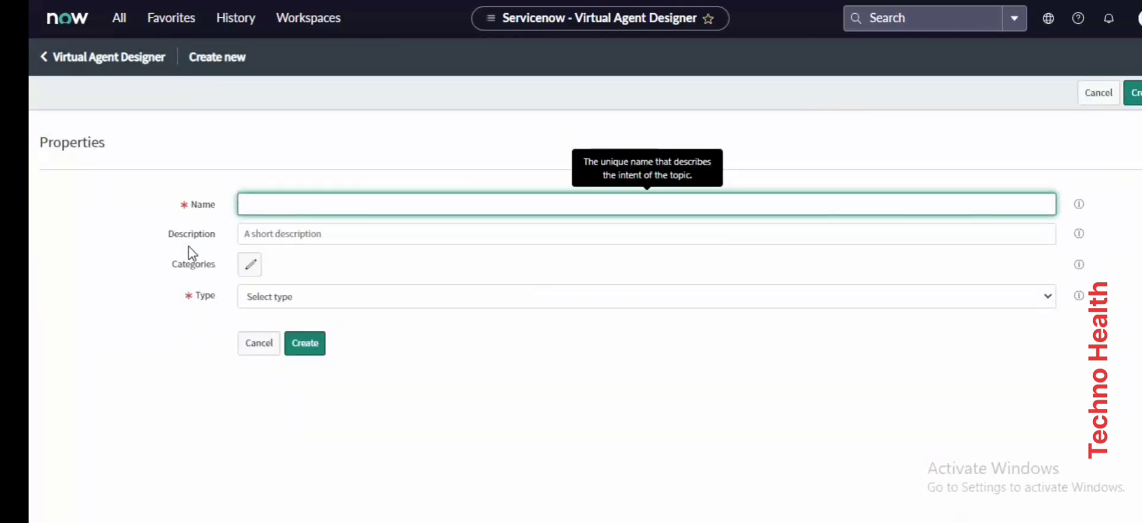
pyautogui.write('User Search')
pyautogui.press('Tab')
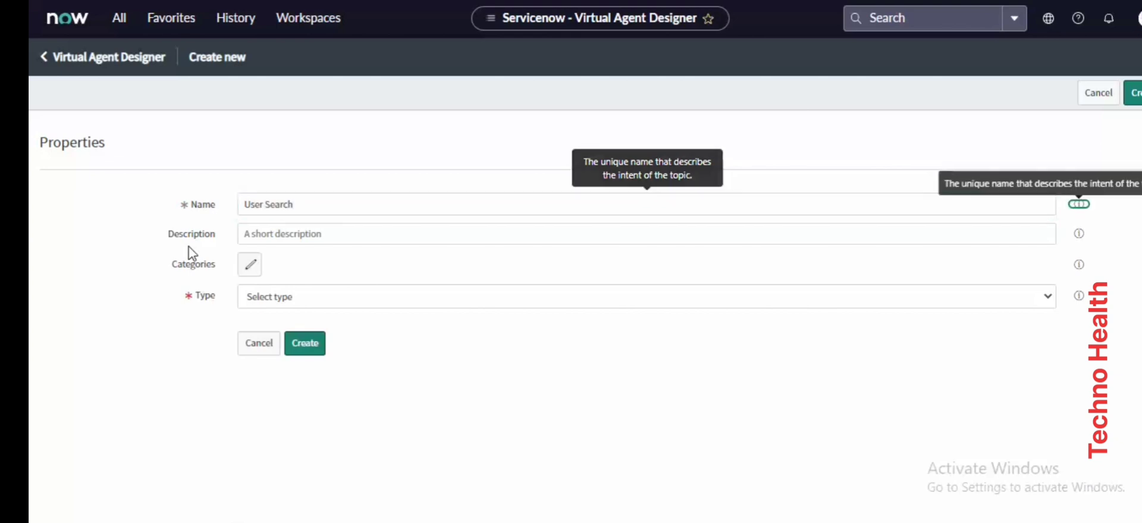
pyautogui.click(320, 243)
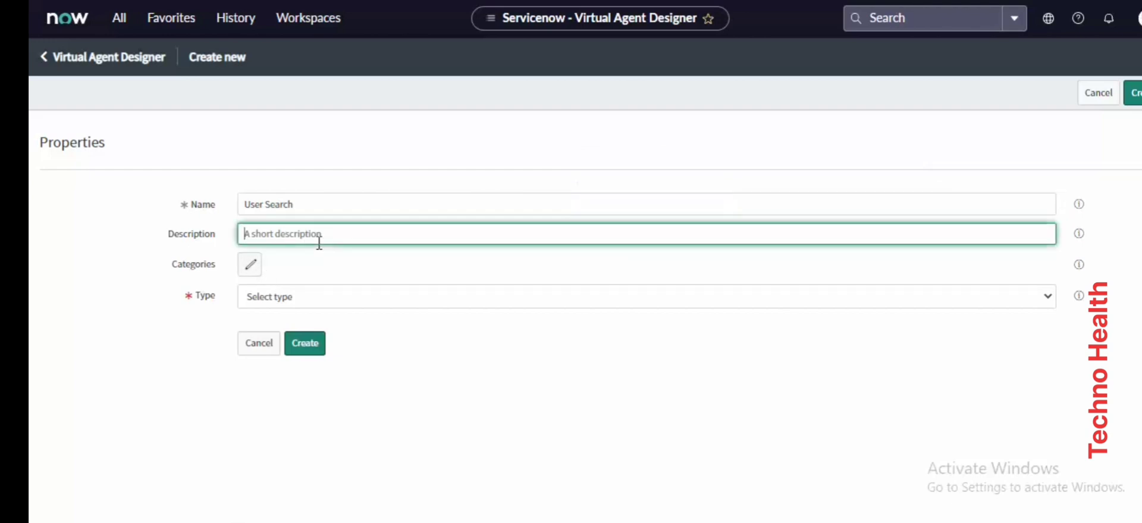
pyautogui.write('User search')
# Set the type to Topic, add the discovery keyword 'users', and create the topic
pyautogui.click(289, 304)
pyautogui.click(284, 332)
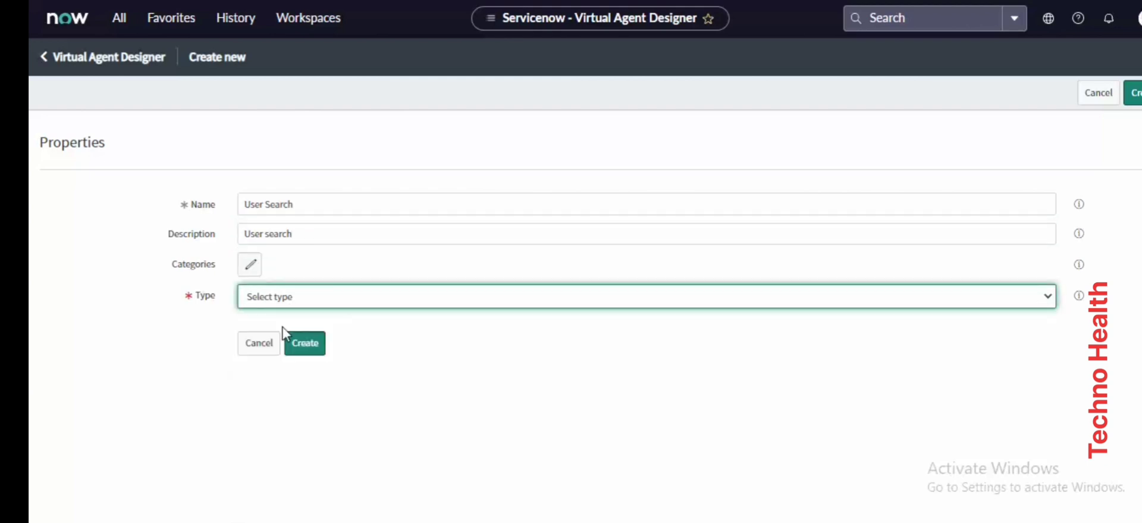
pyautogui.scroll(-3, 303, 428)
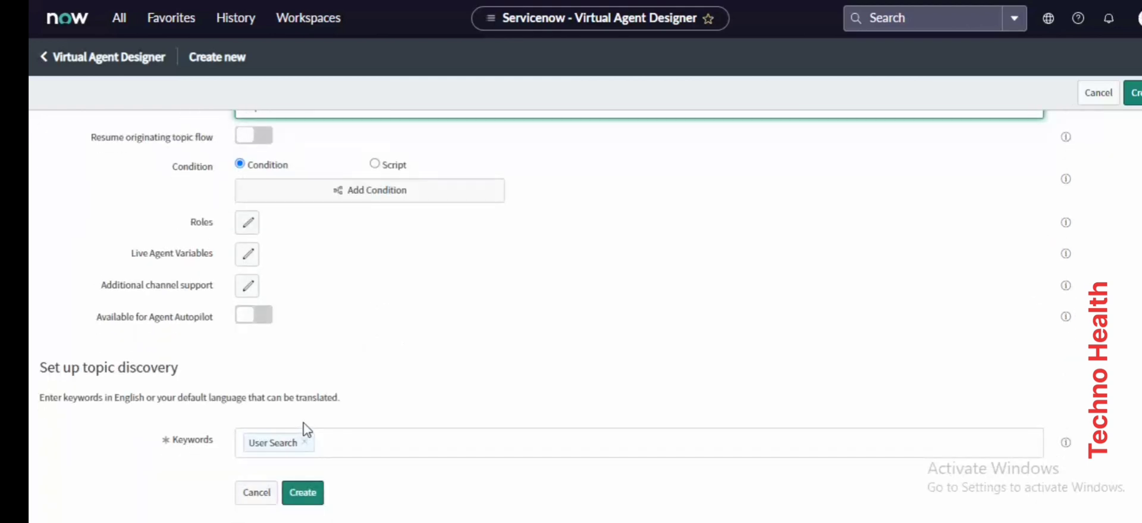
pyautogui.click(334, 441)
pyautogui.write('use')
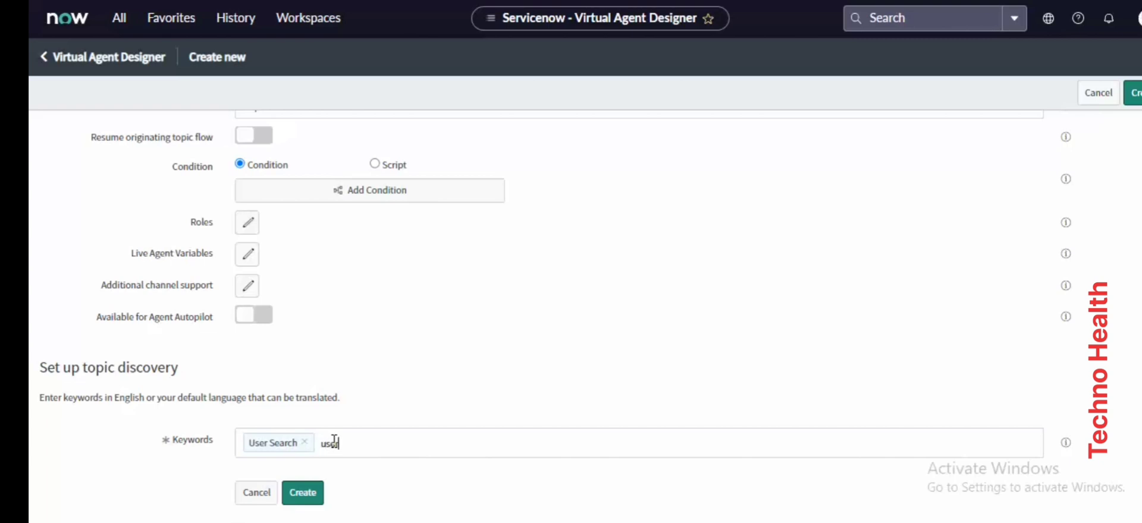
pyautogui.write('rs')
pyautogui.press('Return')
pyautogui.click(317, 493)
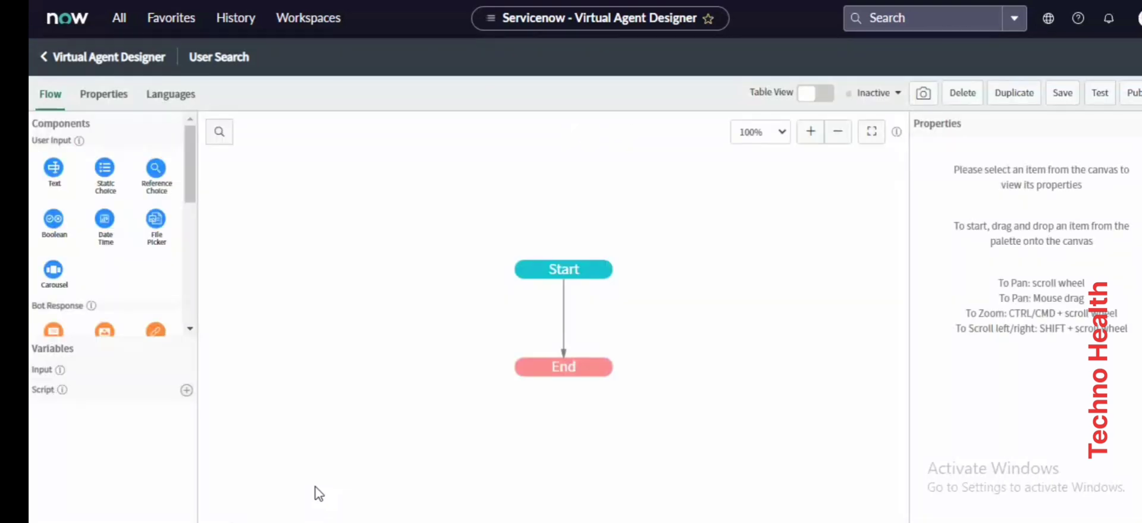
# Give the Start node the greeting 'Hello, how can I help you?' and save
pyautogui.click(580, 268)
pyautogui.click(580, 367)
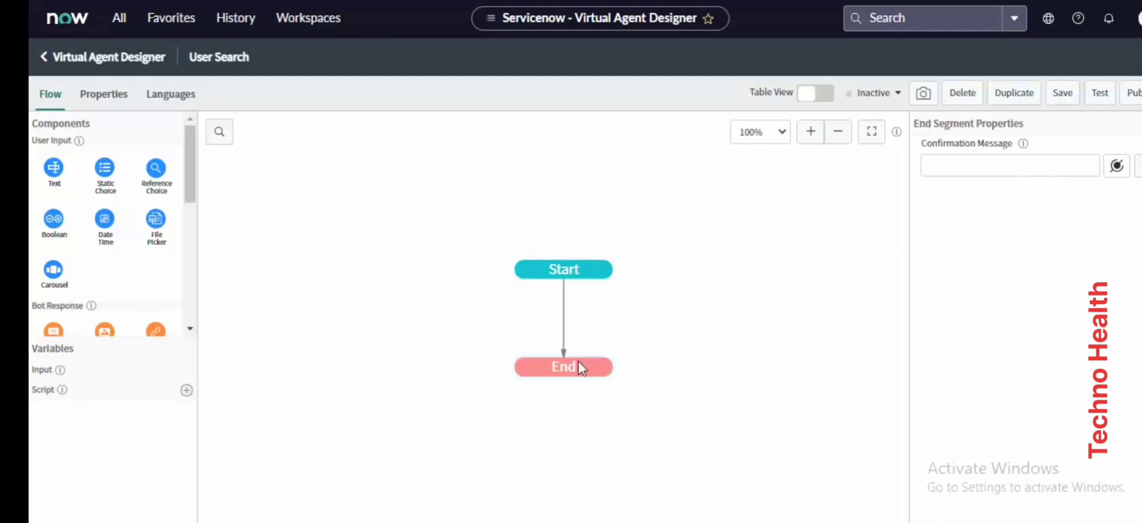
pyautogui.click(580, 277)
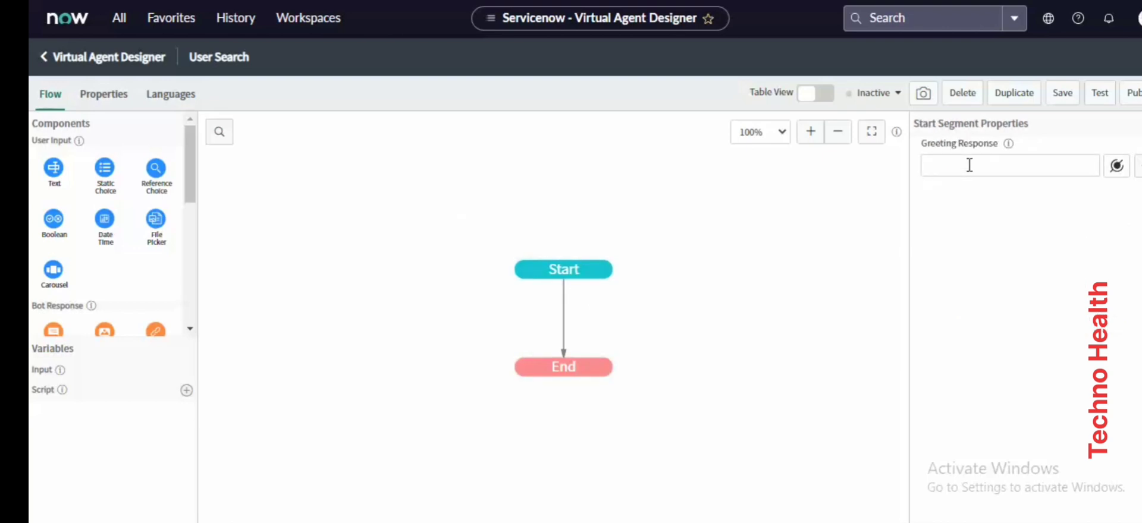
pyautogui.write('Hell')
pyautogui.write('o')
pyautogui.press('BackSpace')
pyautogui.write('lo, how can I help')
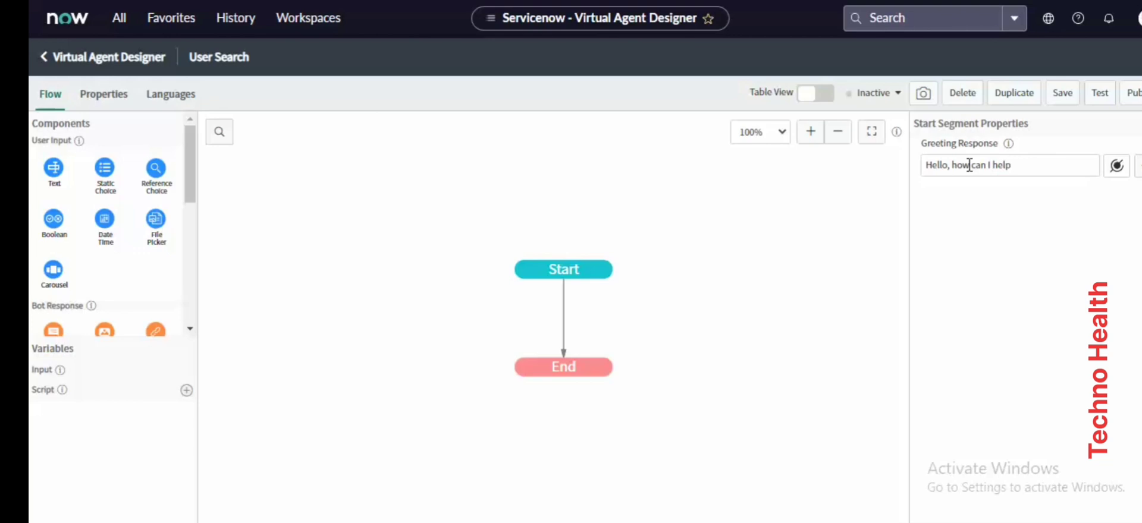
pyautogui.write(' you?')
pyautogui.click(1061, 93)
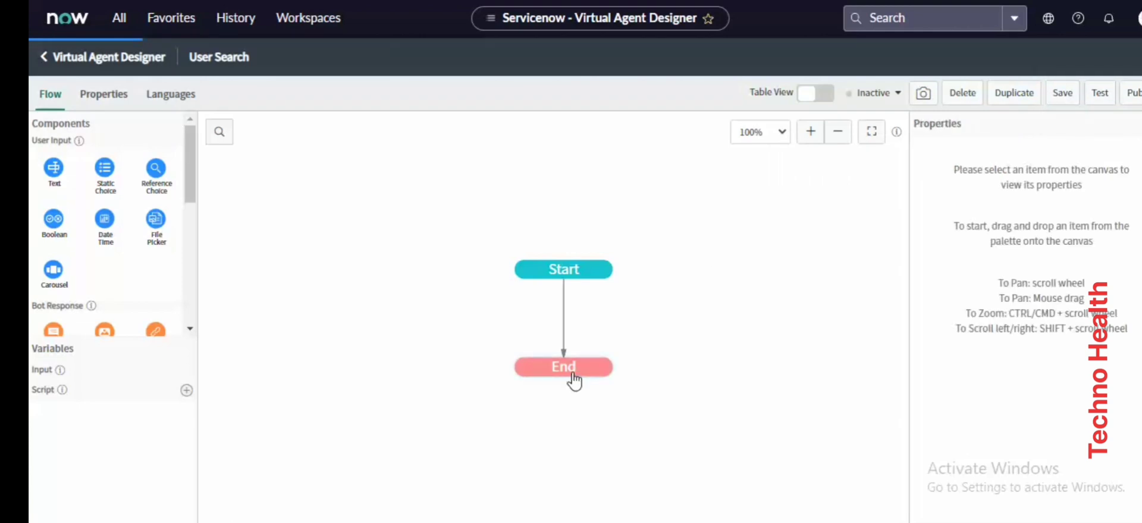
# Set the End node's confirmation message to 'Thank you for reaching us!' and save
pyautogui.click(578, 373)
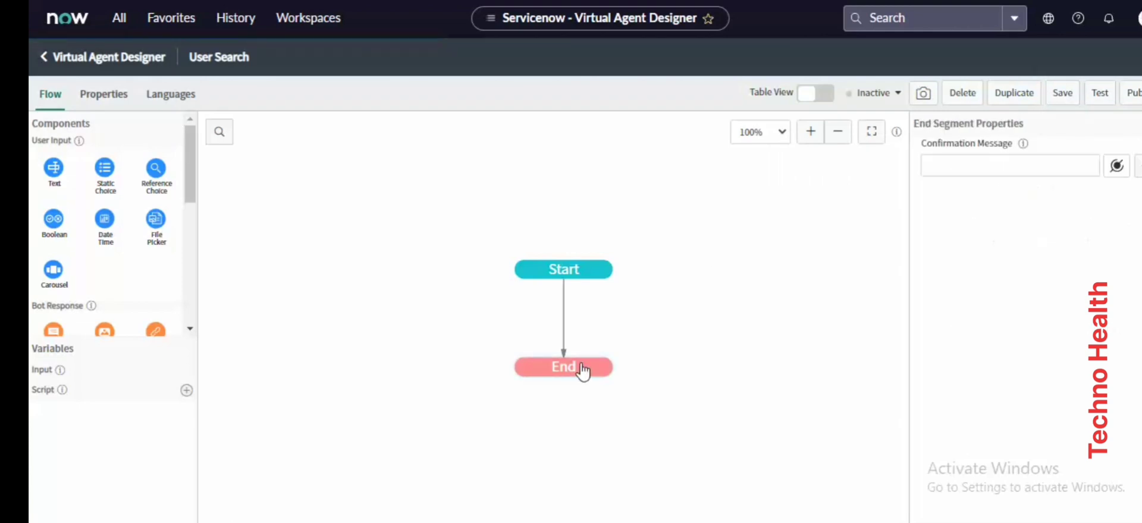
pyautogui.click(969, 171)
pyautogui.write('Thank you for reaching u')
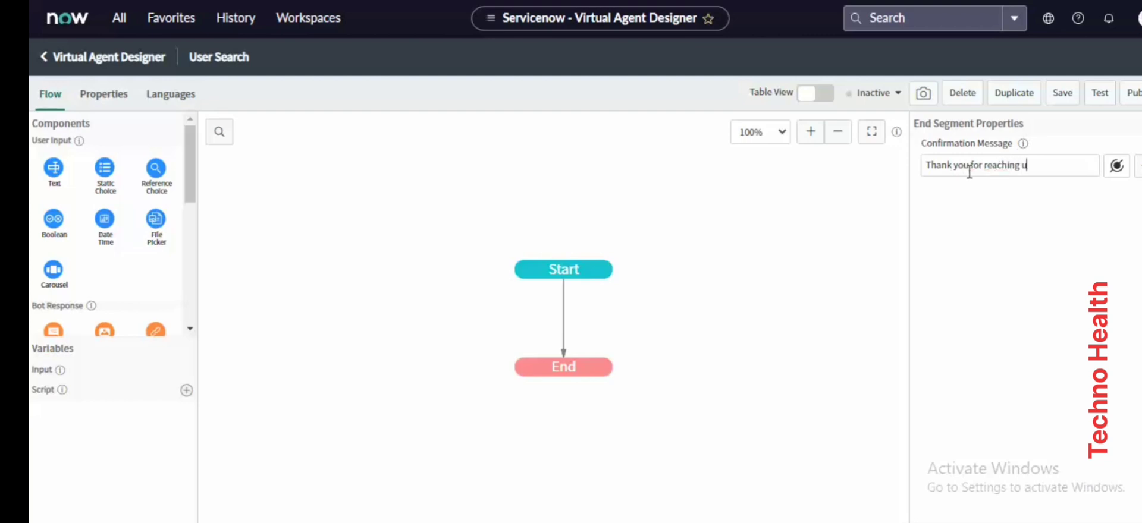
pyautogui.write('s!')
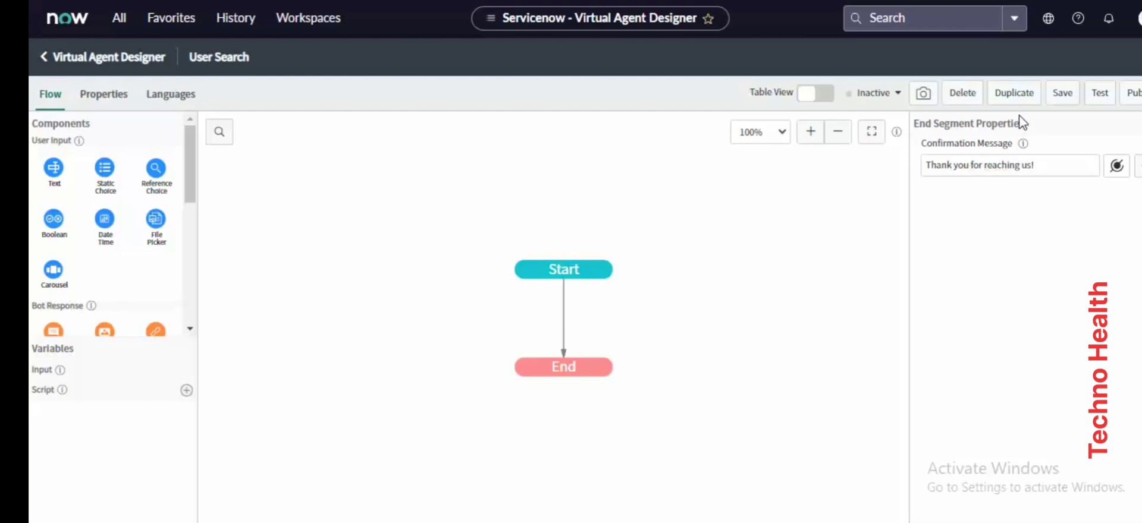
pyautogui.click(1062, 94)
# Insert a Text input named 'Employee name' with the prompt 'whom are you looking for'
pyautogui.moveTo(53, 168); pyautogui.dragTo(620, 325)
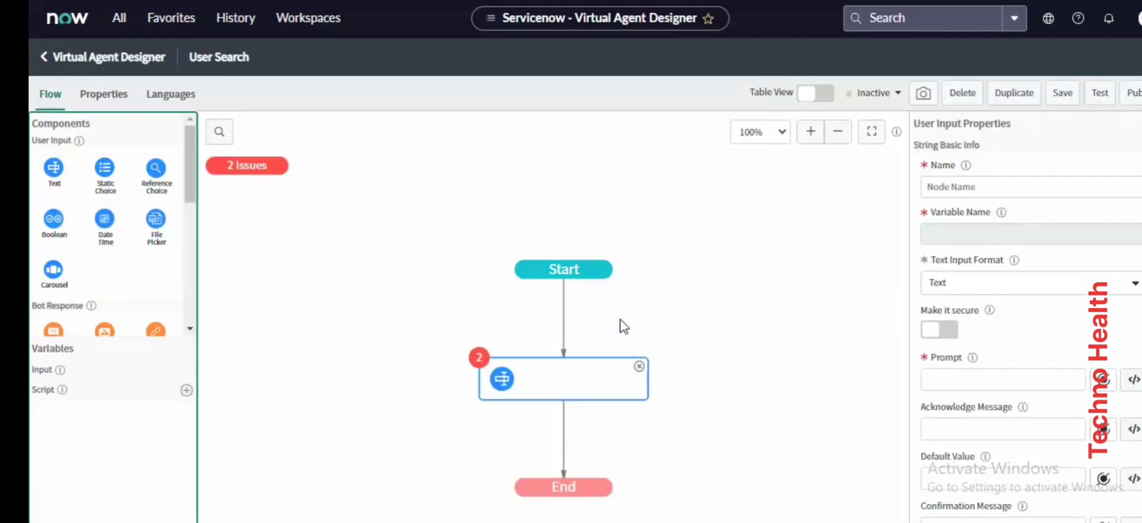
pyautogui.click(961, 191)
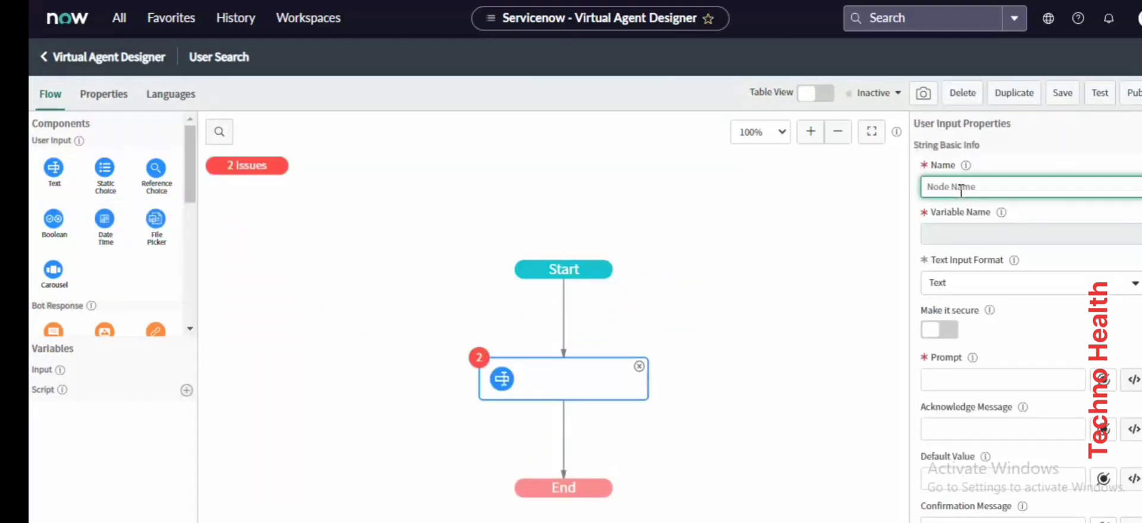
pyautogui.write('Employee')
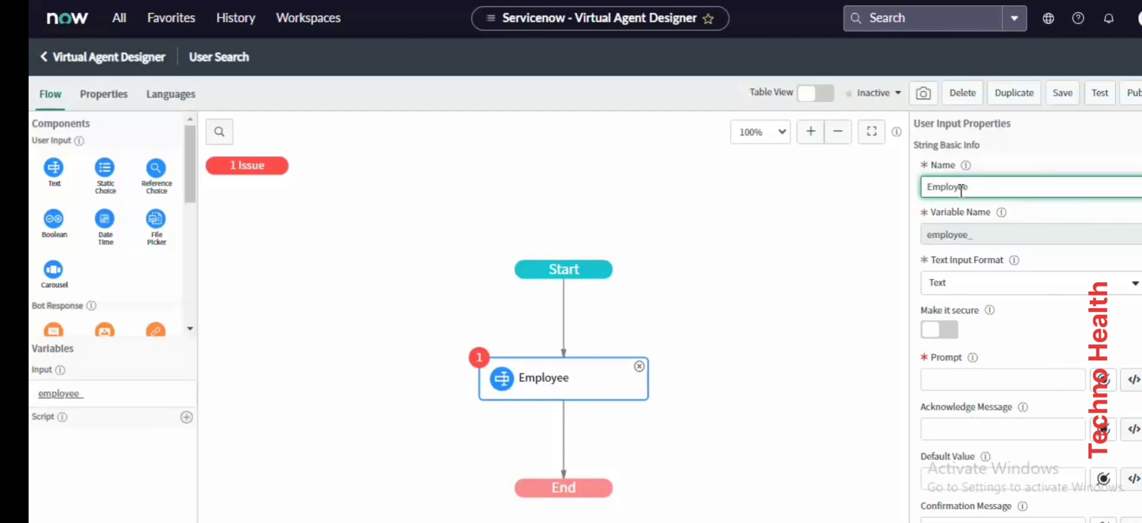
pyautogui.write(' name')
pyautogui.click(1017, 289)
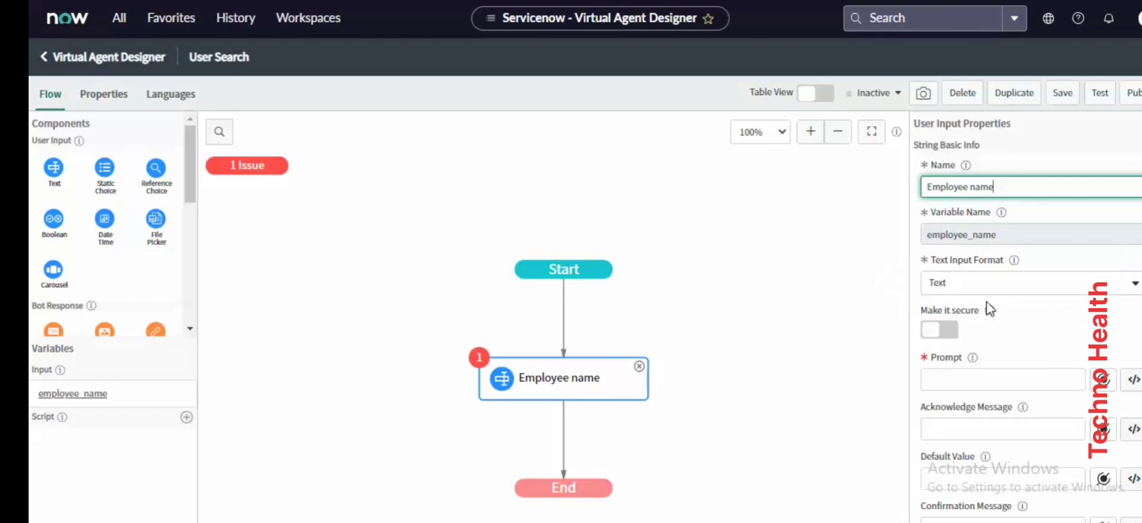
pyautogui.click(969, 372)
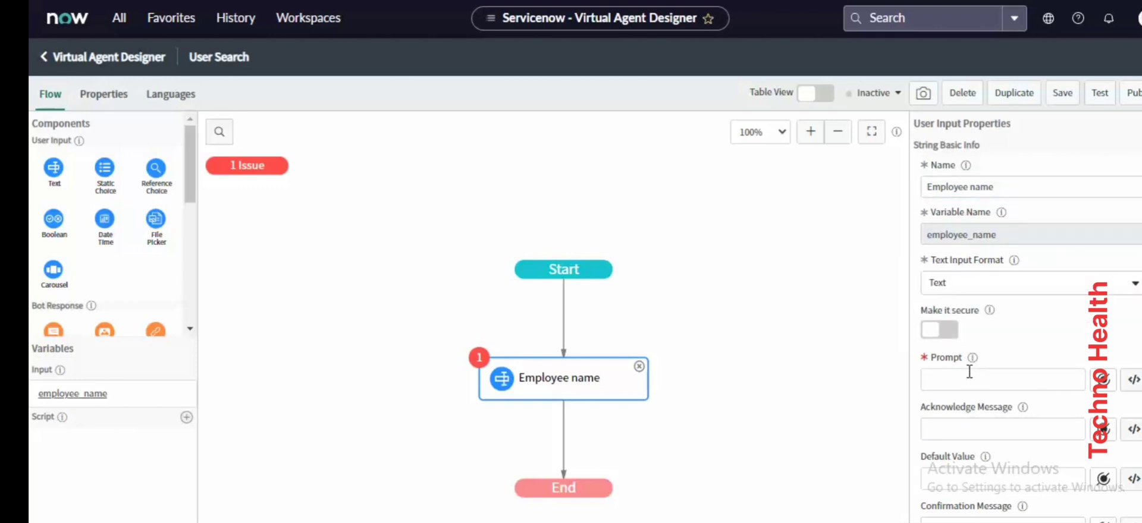
pyautogui.write('whom')
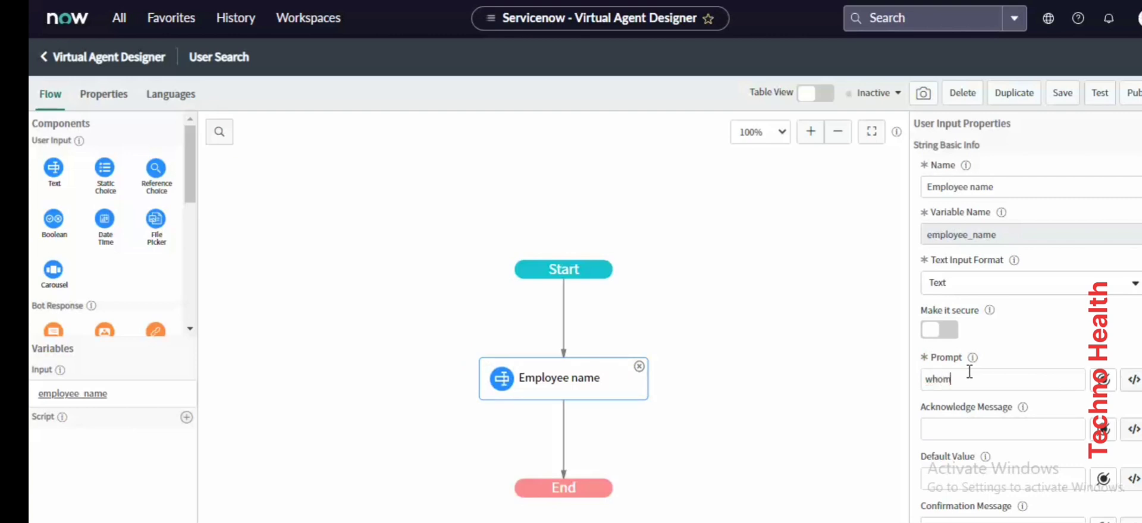
pyautogui.write(' are you lookig')
pyautogui.press('BackSpace')
pyautogui.press('BackSpace')
pyautogui.press('BackSpace')
pyautogui.write('g for?')
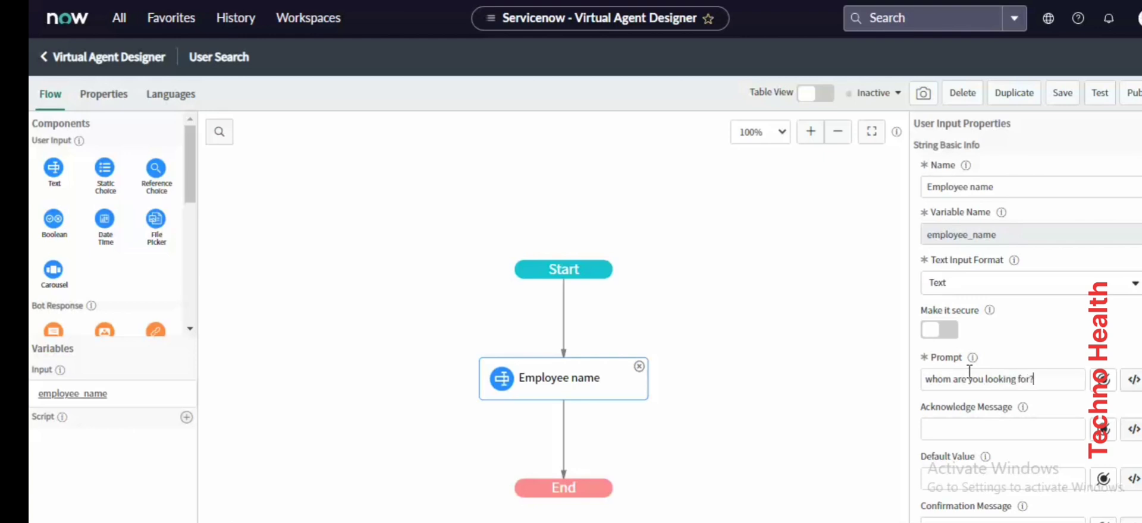
pyautogui.press('Tab')
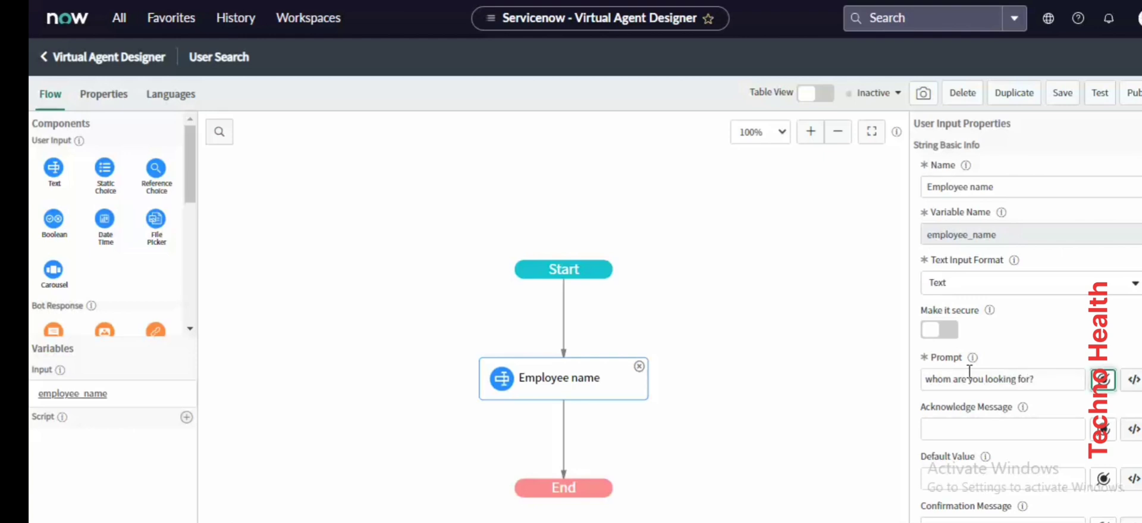
# Set the acknowledgement message to 'got it, let me check' and save the topic
pyautogui.click(955, 437)
pyautogui.write('got')
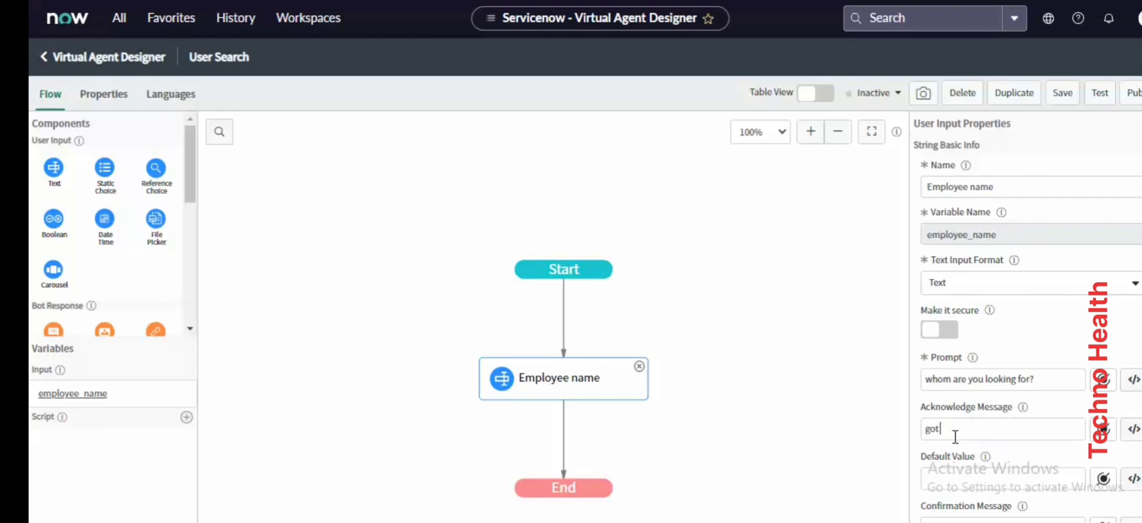
pyautogui.write(' it, let me check')
pyautogui.scroll(-5, 955, 437)
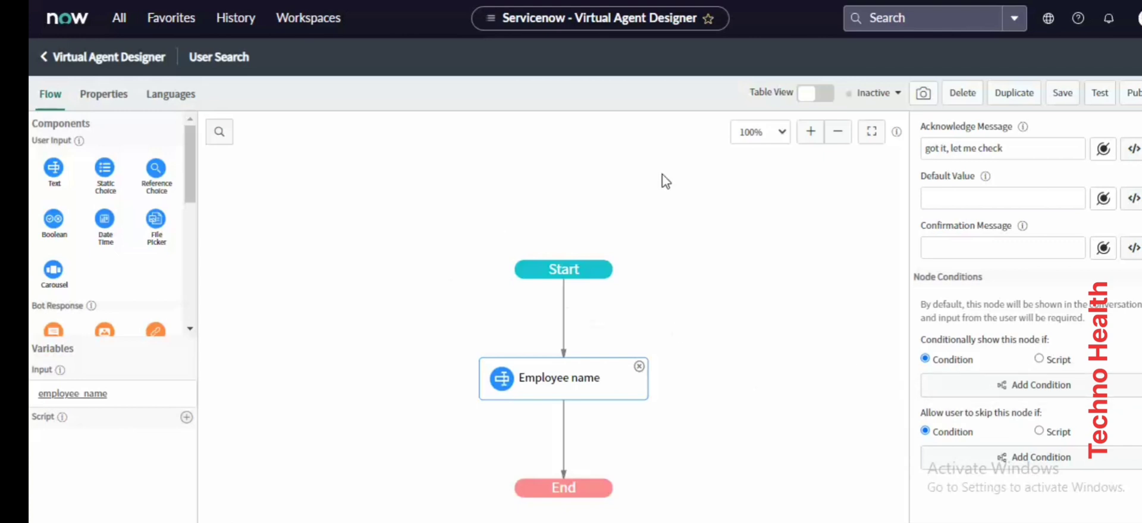
pyautogui.click(1067, 96)
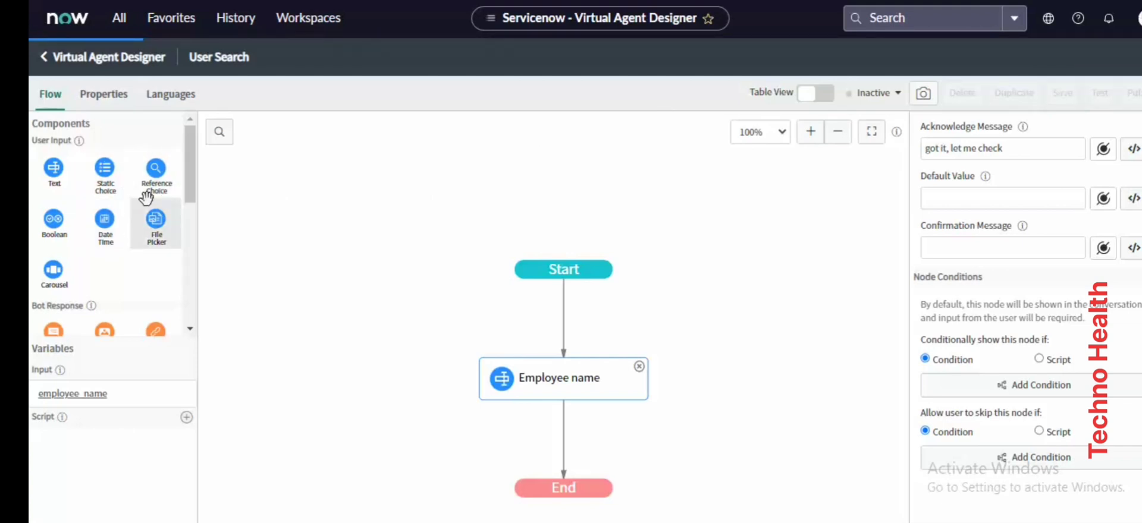
# Add a Reference Choice node named 'User table' prompting with the Employee Name input variable
pyautogui.click(172, 183)
pyautogui.moveTo(172, 183); pyautogui.dragTo(581, 441)
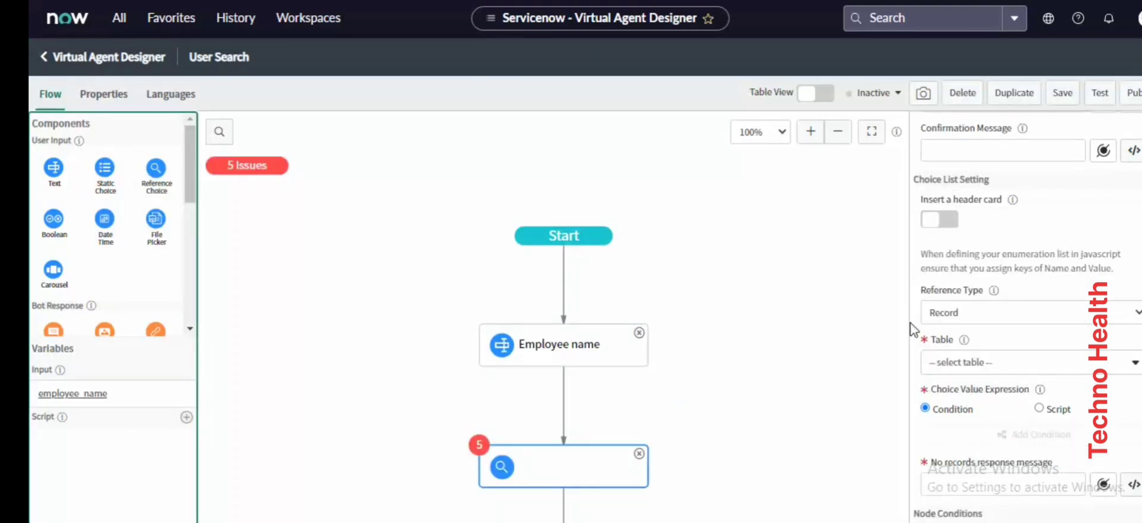
pyautogui.scroll(5, 981, 336)
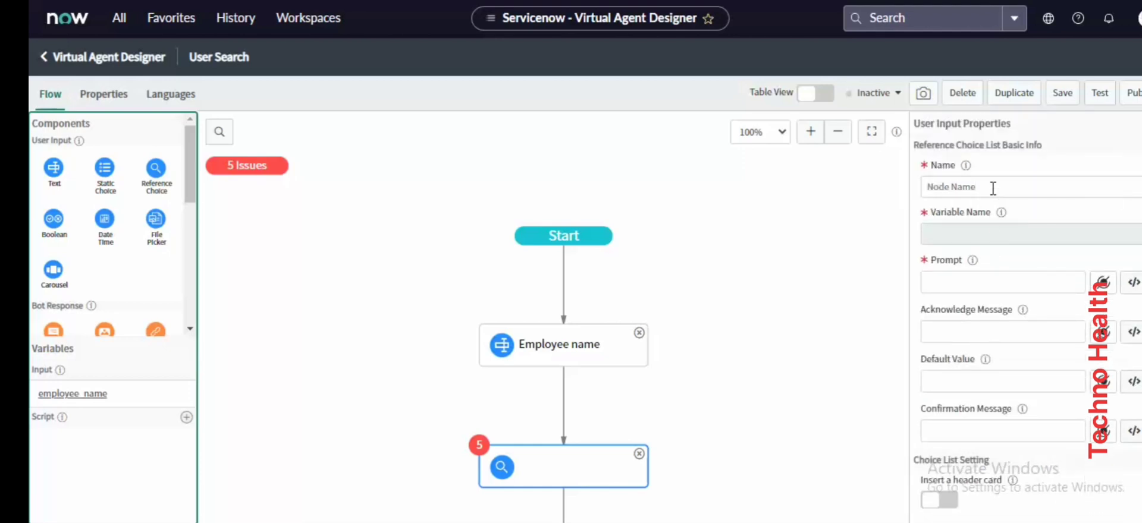
pyautogui.click(992, 188)
pyautogui.write('User t')
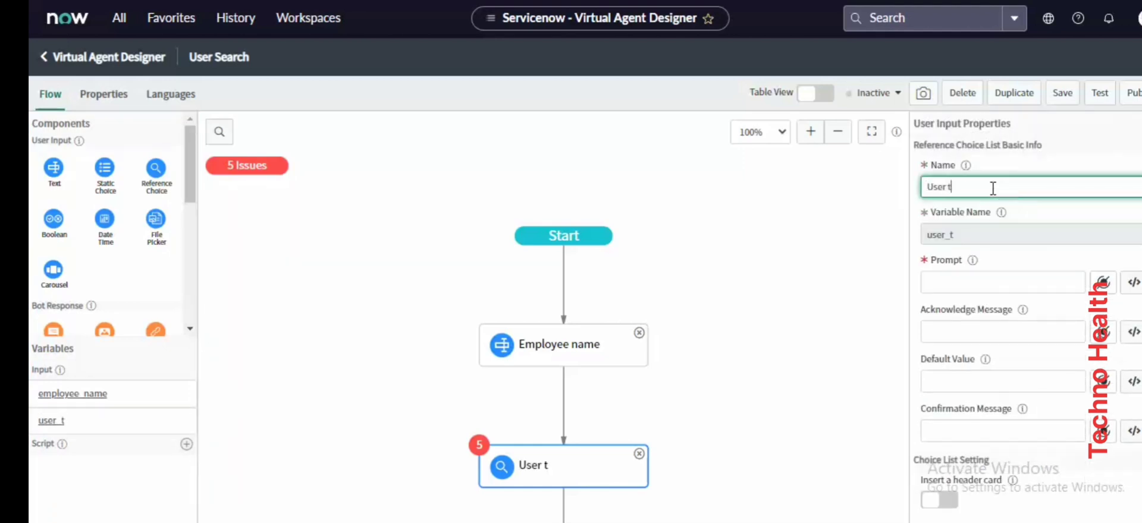
pyautogui.write('able')
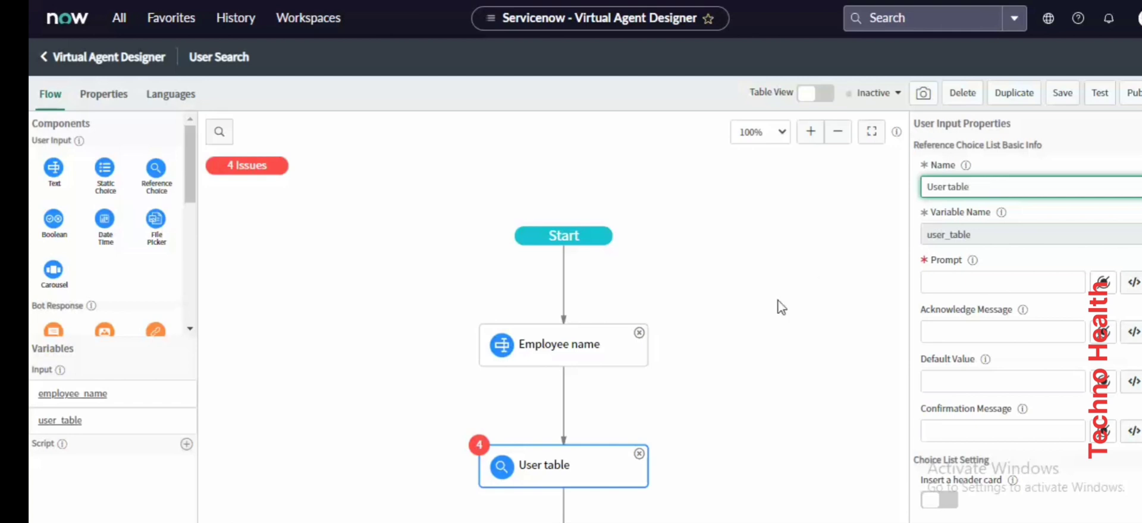
pyautogui.click(994, 278)
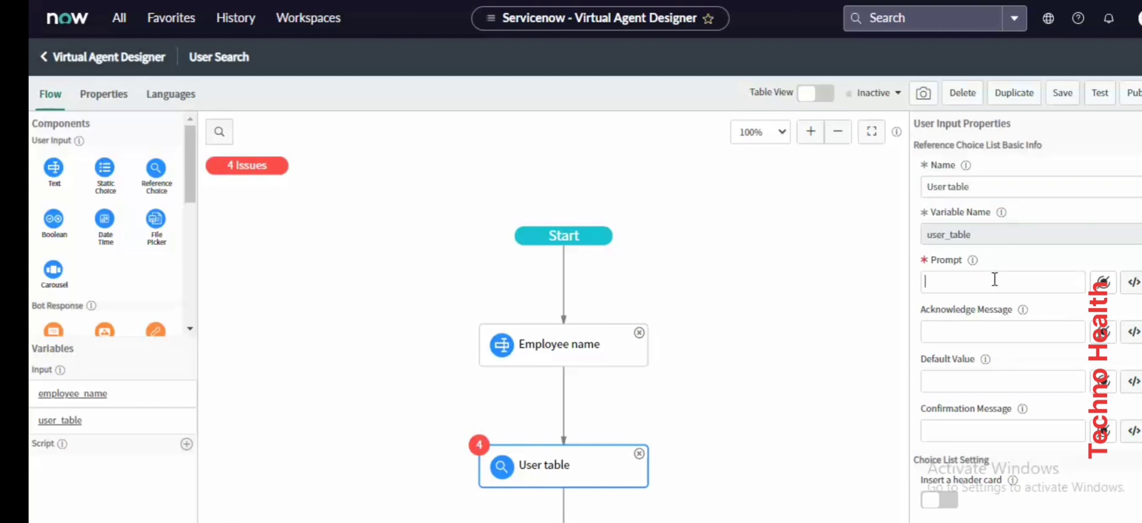
pyautogui.click(1112, 286)
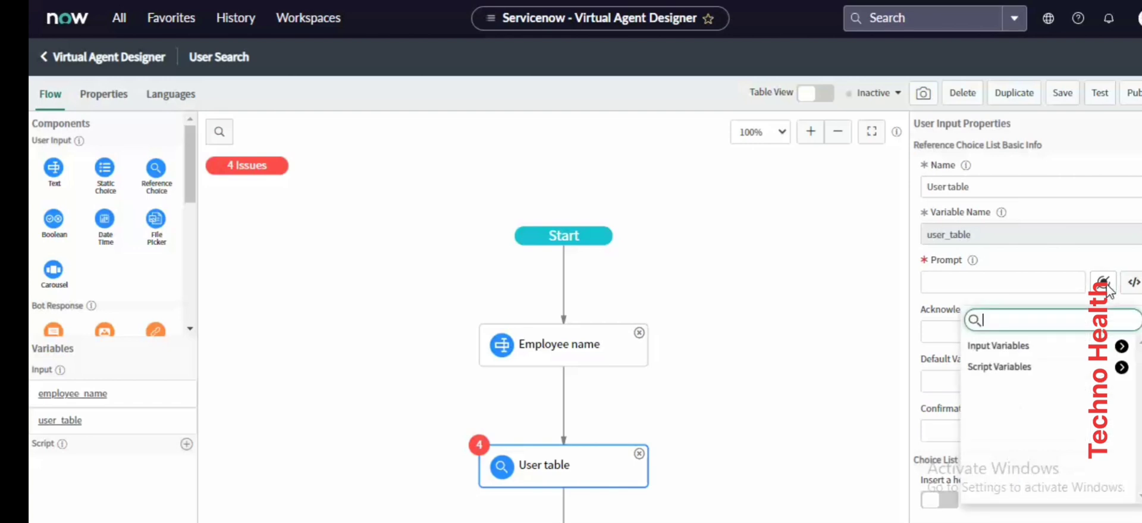
pyautogui.click(1057, 353)
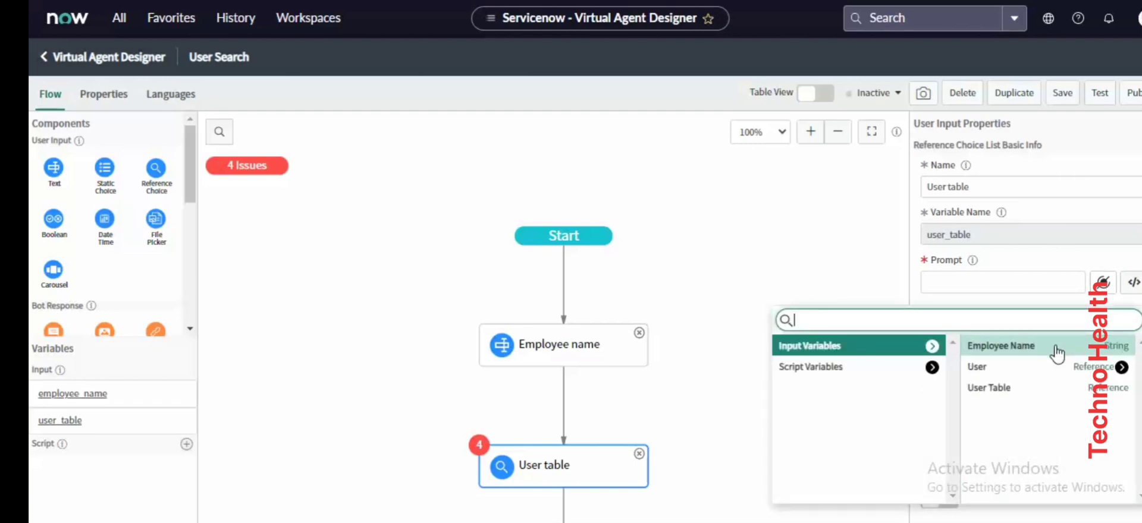
pyautogui.click(1025, 351)
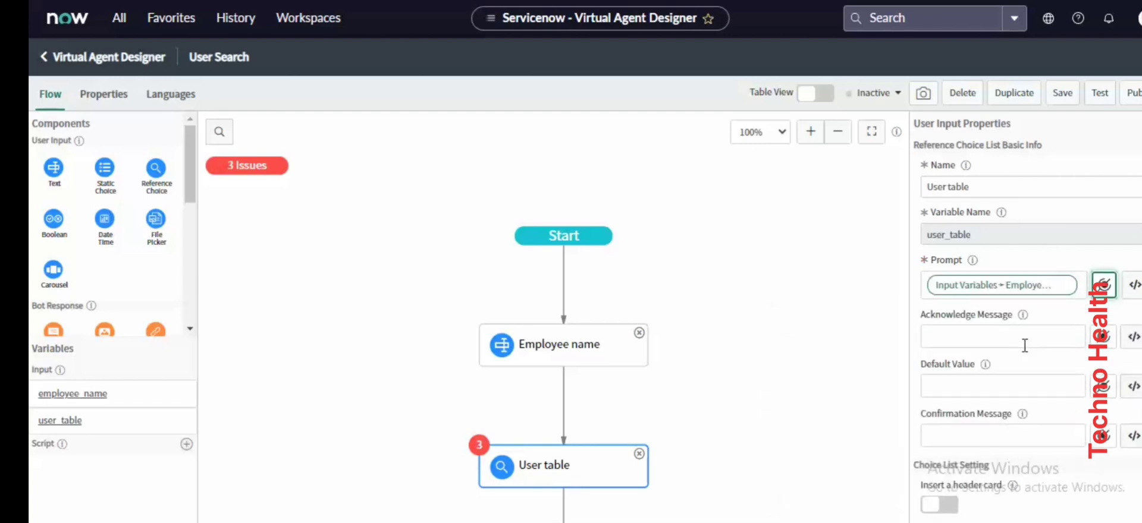
# Search the Table list for the sys_user table
pyautogui.scroll(-4, 1025, 345)
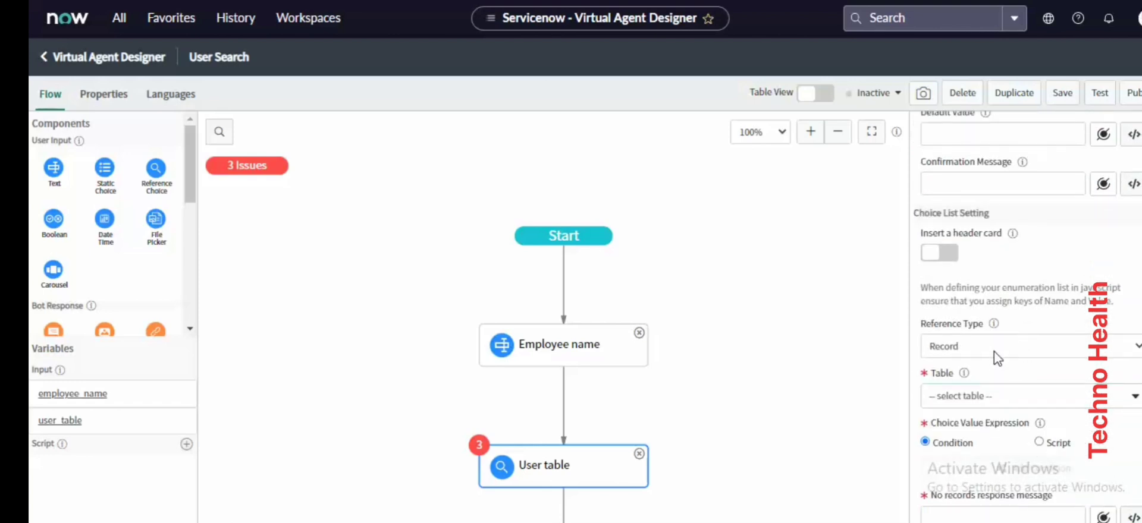
pyautogui.click(987, 397)
pyautogui.write('user')
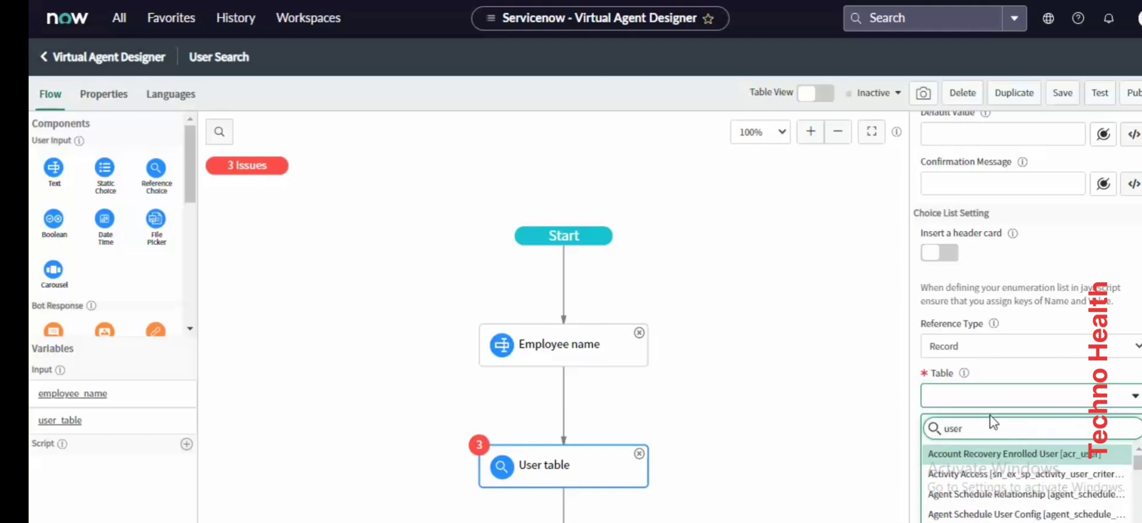
pyautogui.press('BackSpace')
pyautogui.press('BackSpace')
pyautogui.press('BackSpace')
pyautogui.write('sys')
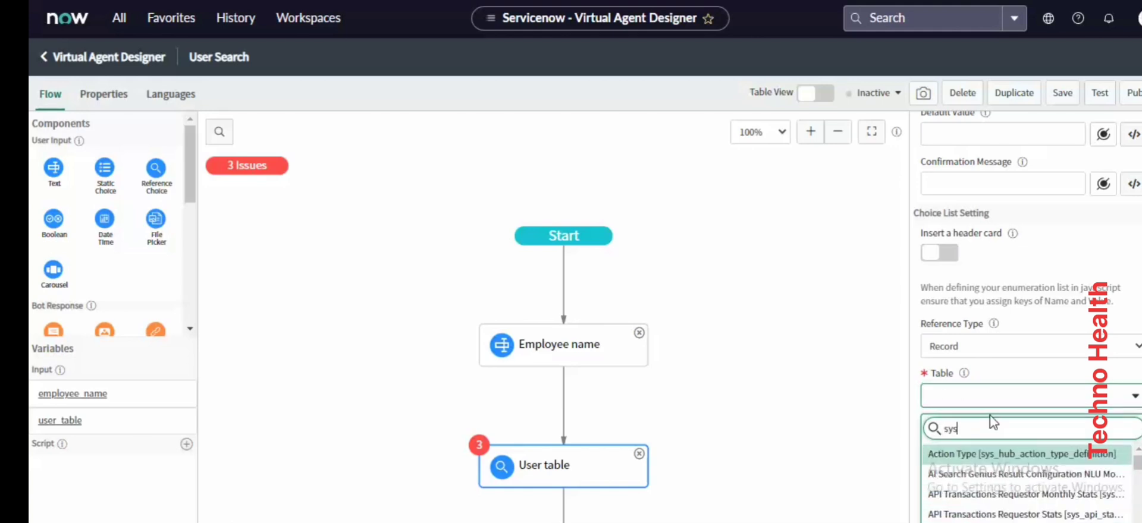
pyautogui.write('_user')
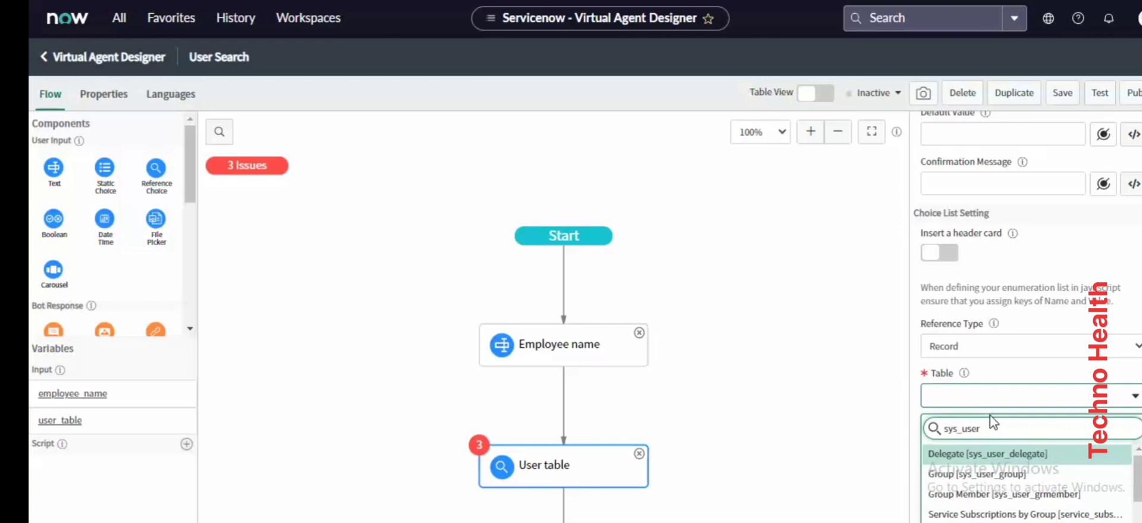
# Select User [sys_user] as the User table node's source table
pyautogui.scroll(-3, 987, 466)
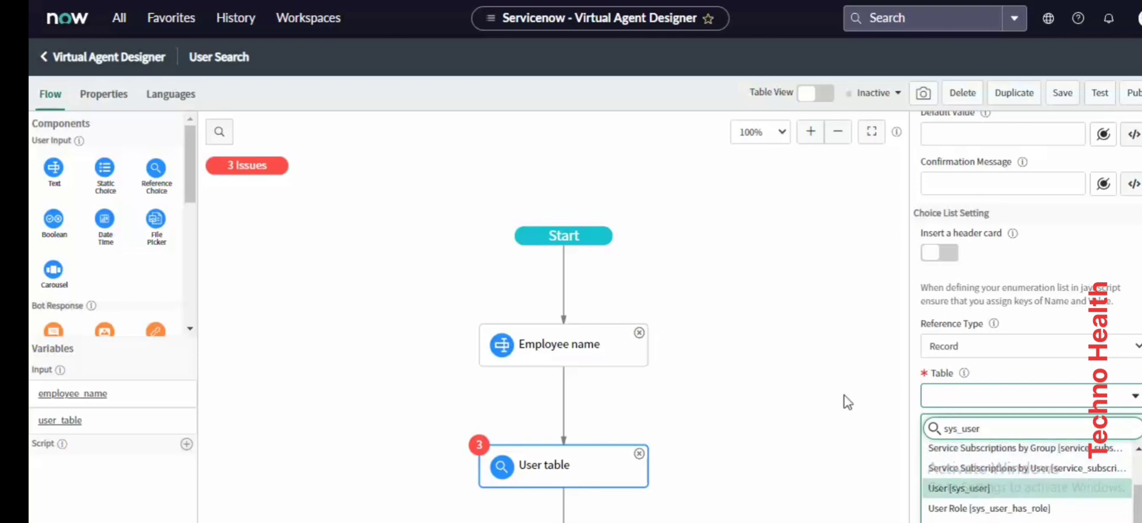
pyautogui.press('Return')
# Add the condition 'Name contains Employee Name input variable' and keep it
pyautogui.click(1009, 474)
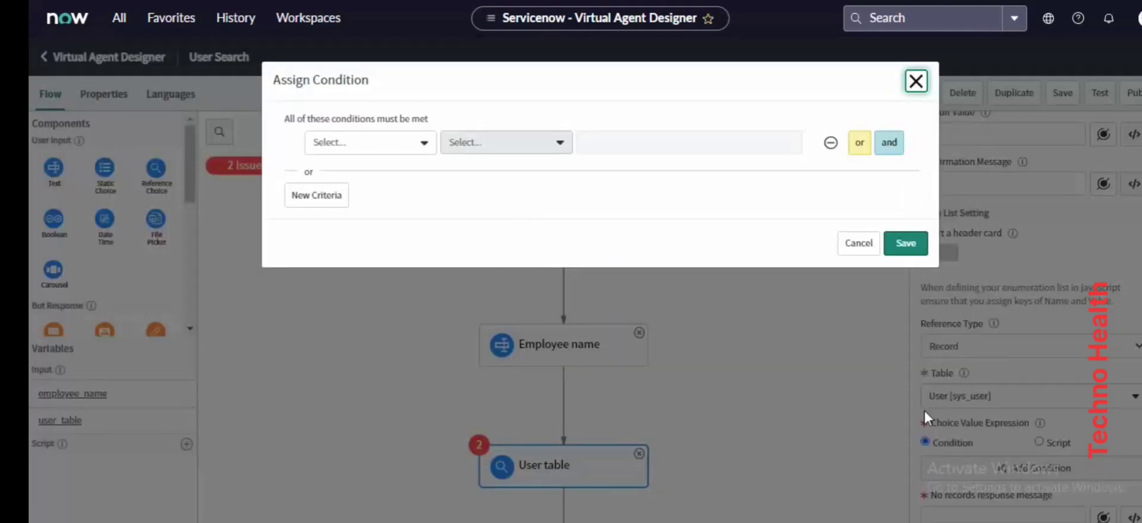
pyautogui.click(378, 143)
pyautogui.write('name')
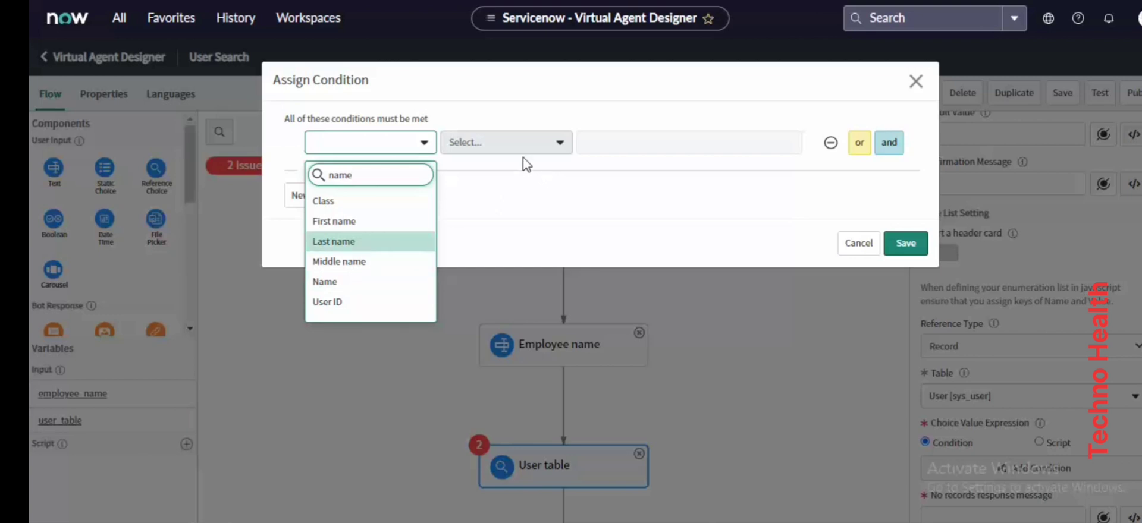
pyautogui.click(365, 282)
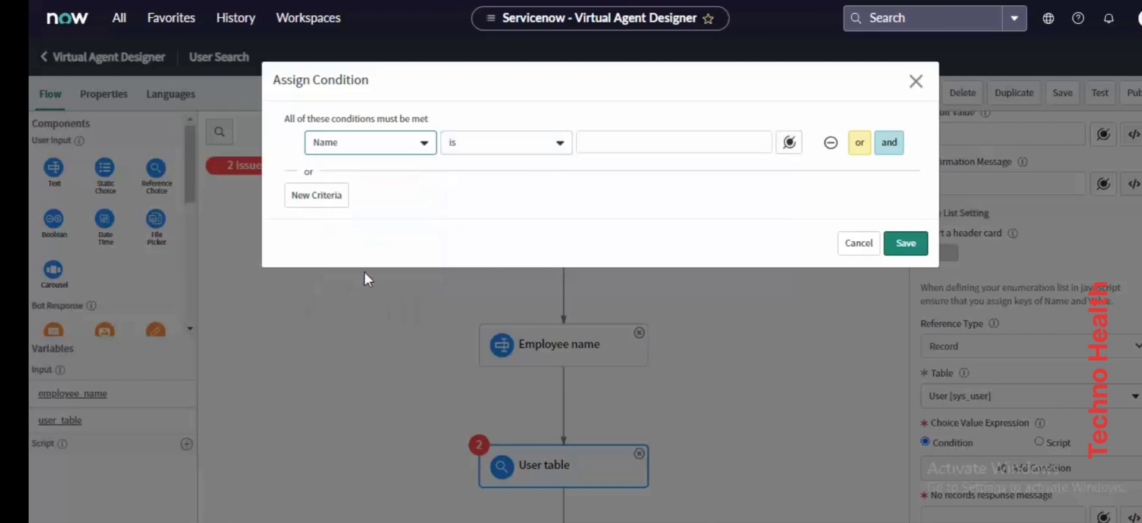
pyautogui.click(498, 143)
pyautogui.click(478, 322)
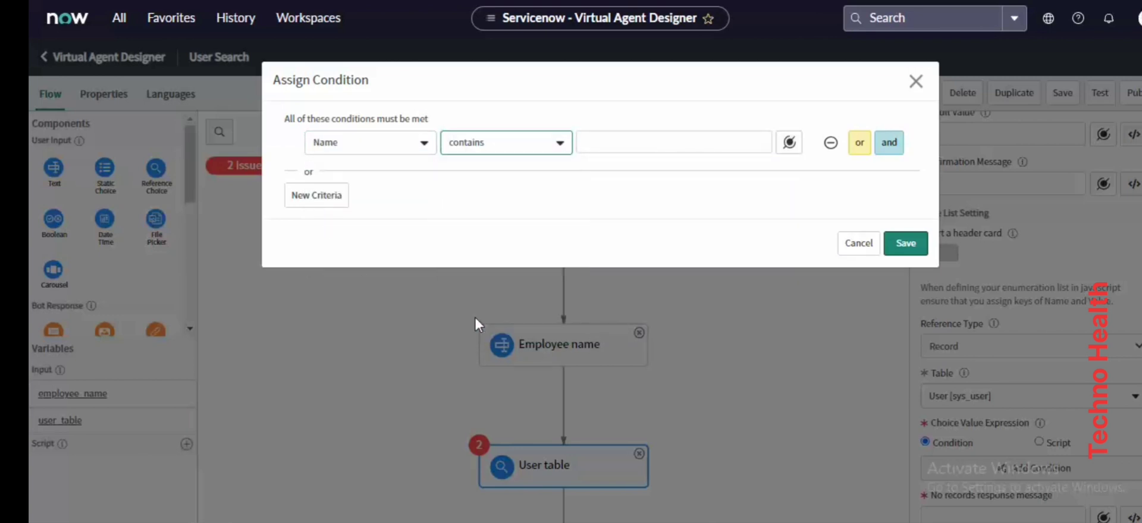
pyautogui.click(787, 150)
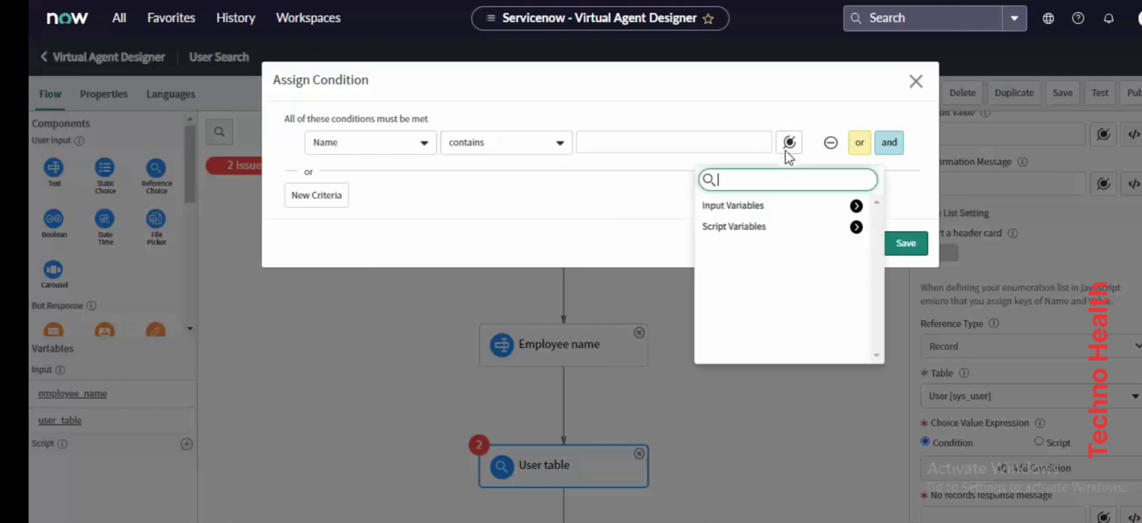
pyautogui.click(750, 206)
pyautogui.click(741, 207)
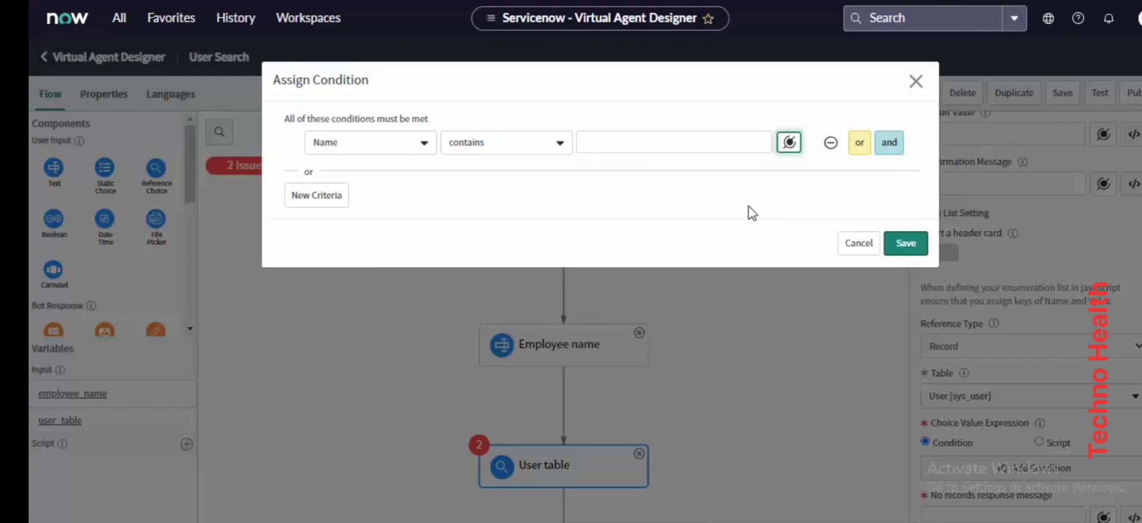
pyautogui.click(905, 245)
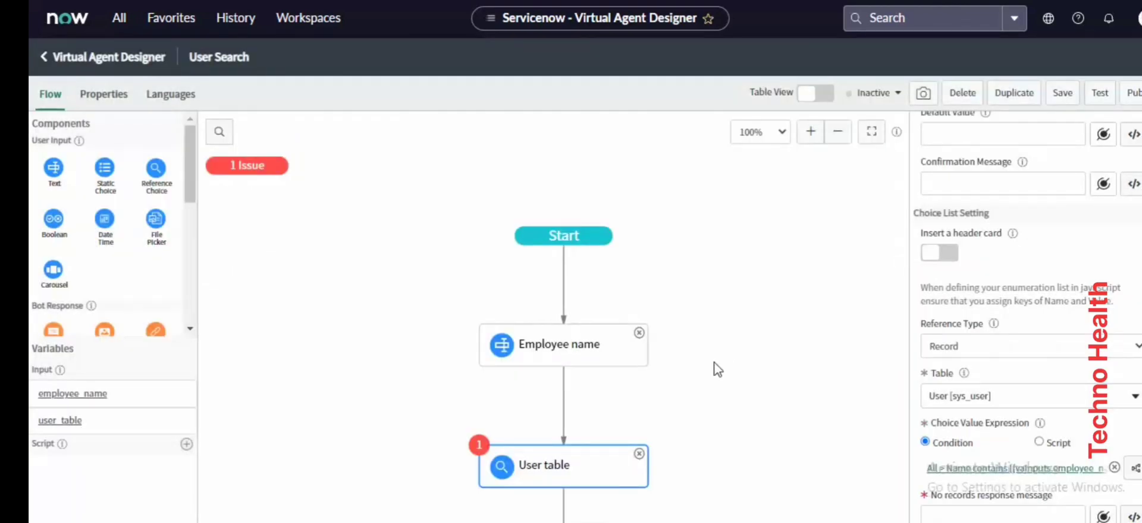
# Enter 'No record found' as the no-records response message and save the topic
pyautogui.scroll(-1, 718, 370)
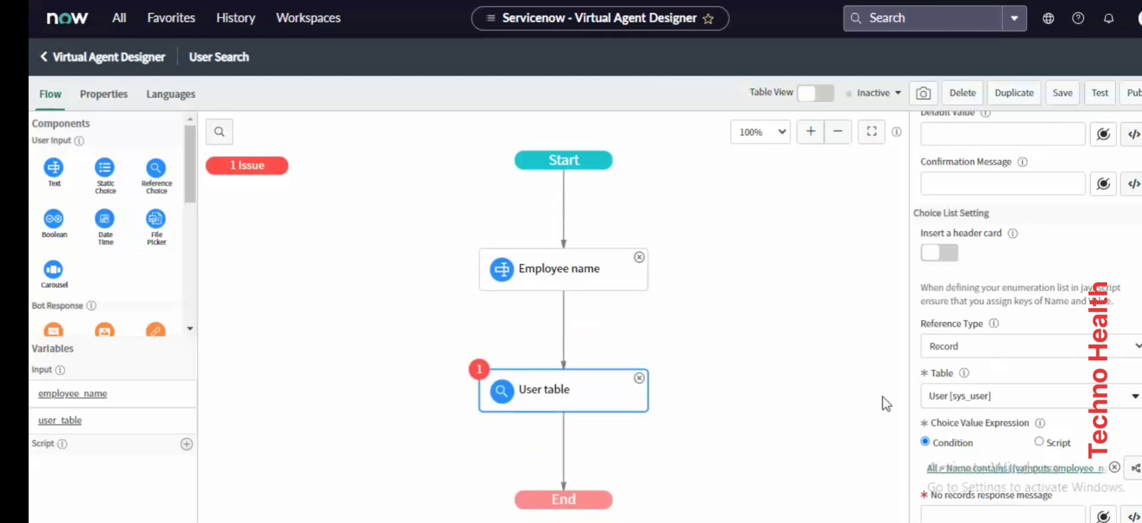
pyautogui.scroll(-1, 880, 404)
pyautogui.scroll(-1, 876, 407)
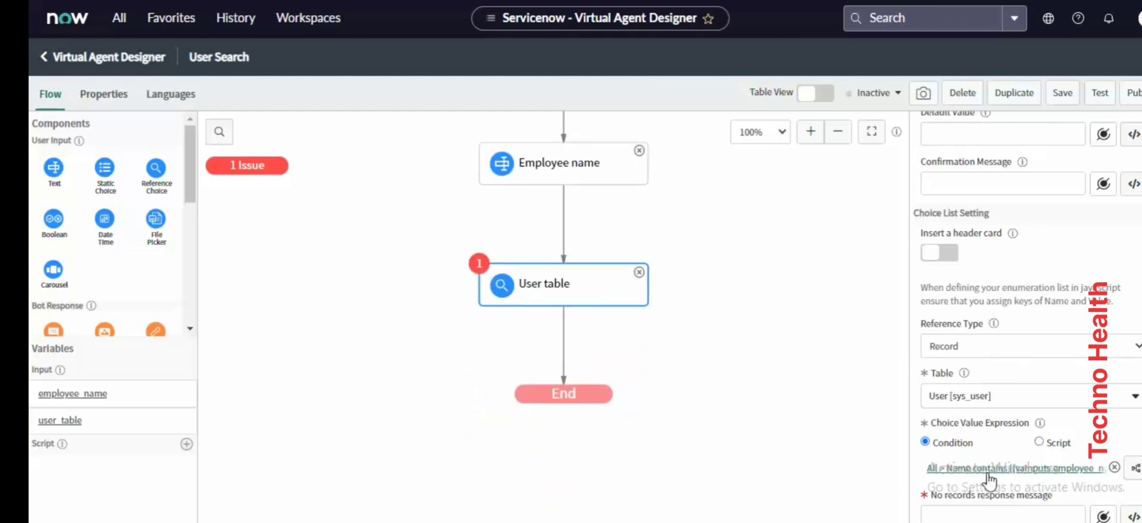
pyautogui.click(975, 513)
pyautogui.write('No record found')
pyautogui.click(1063, 92)
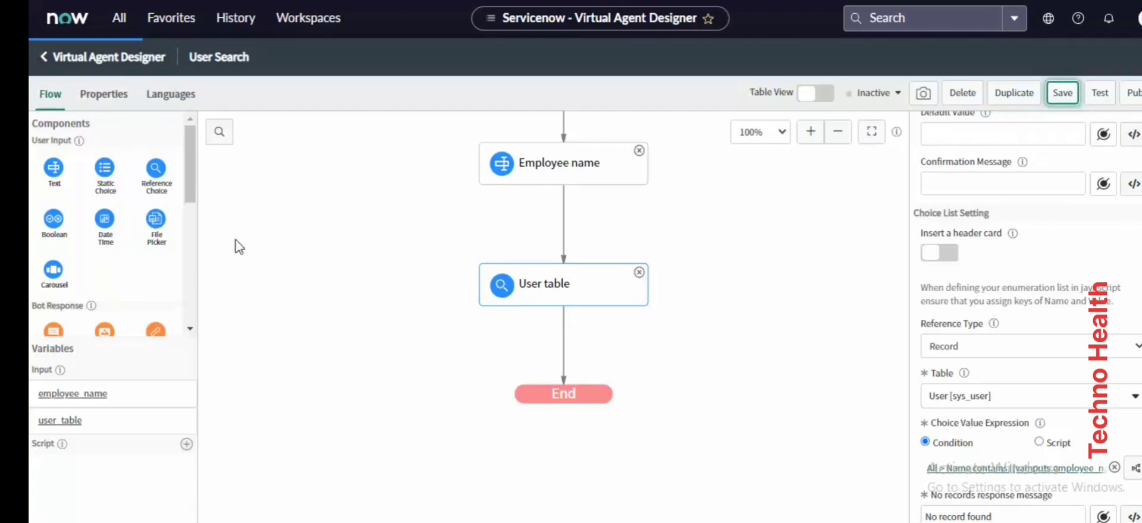
pyautogui.scroll(-2, 80, 270)
pyautogui.scroll(-3, 82, 273)
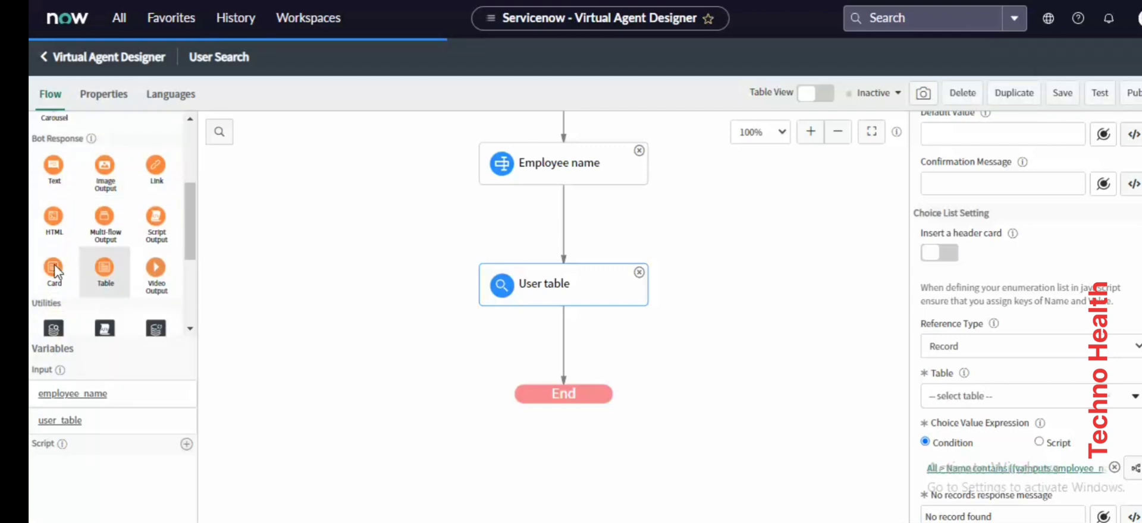
# Add a 'User details' card node after User table, based on the User Table record
pyautogui.moveTo(53, 266); pyautogui.dragTo(563, 348)
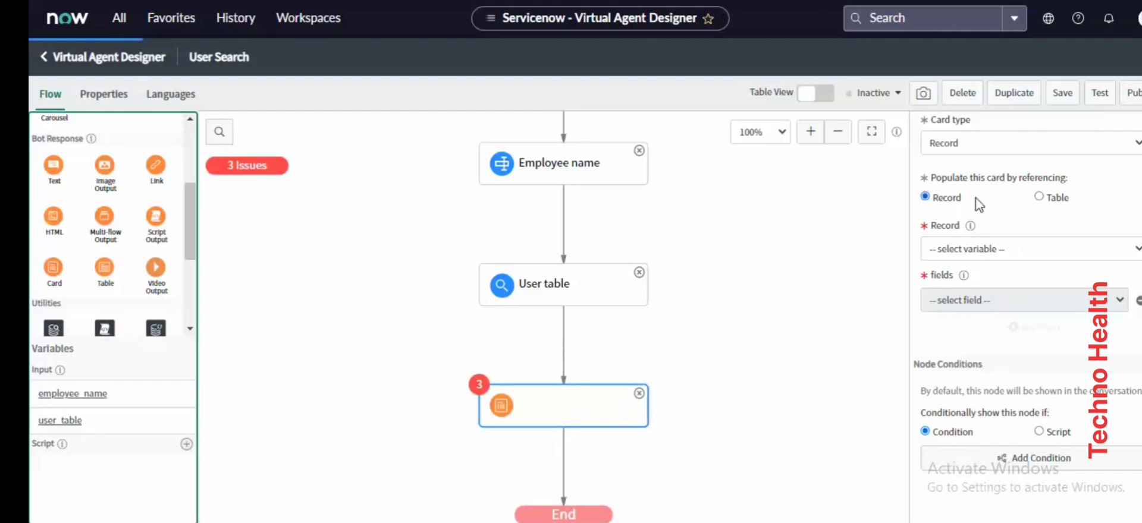
pyautogui.scroll(3, 976, 202)
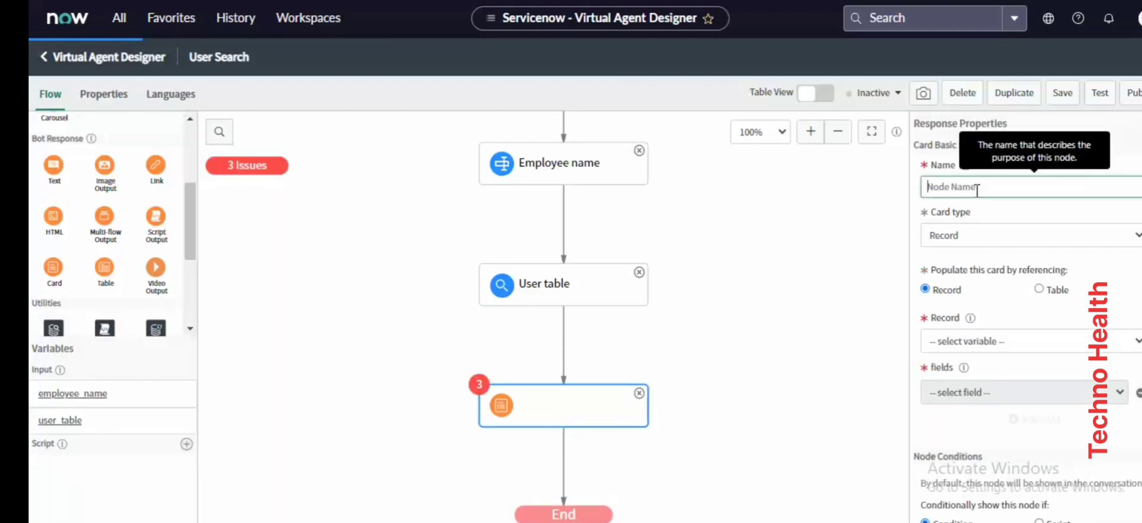
pyautogui.click(976, 189)
pyautogui.write('User details')
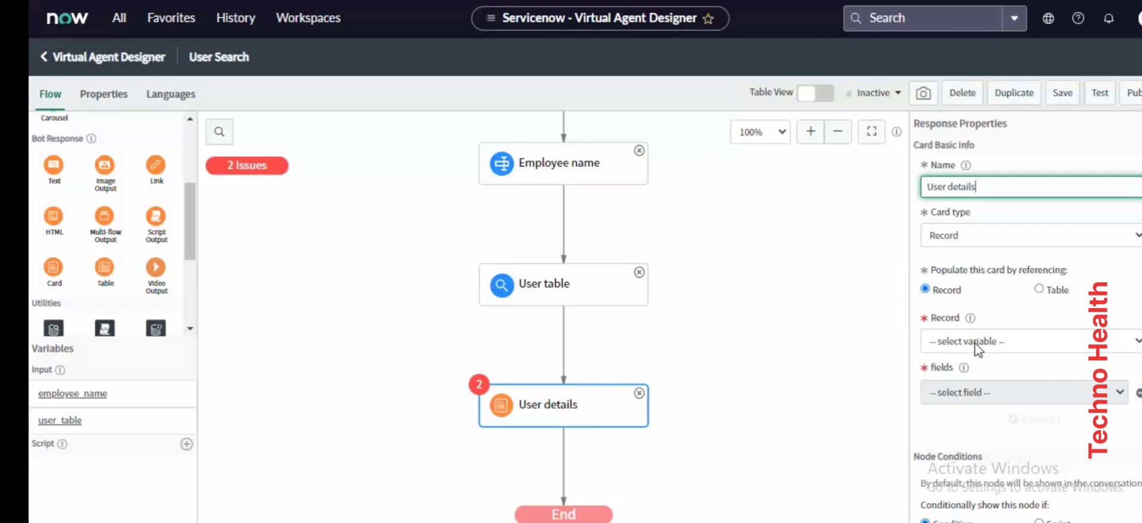
pyautogui.click(976, 342)
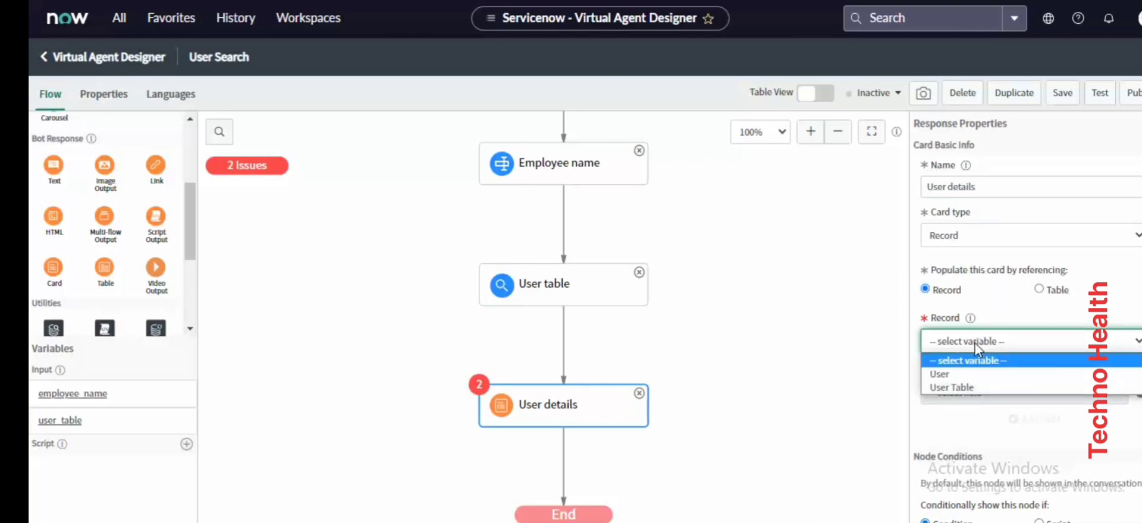
pyautogui.click(954, 387)
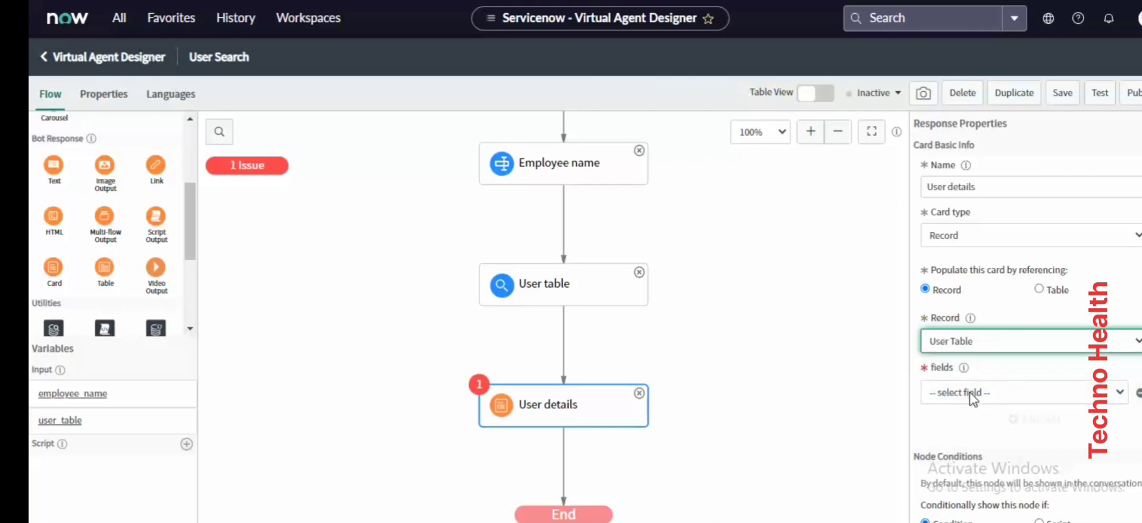
# Show the Name and Manager fields on the card and save the topic
pyautogui.click(972, 393)
pyautogui.write('name')
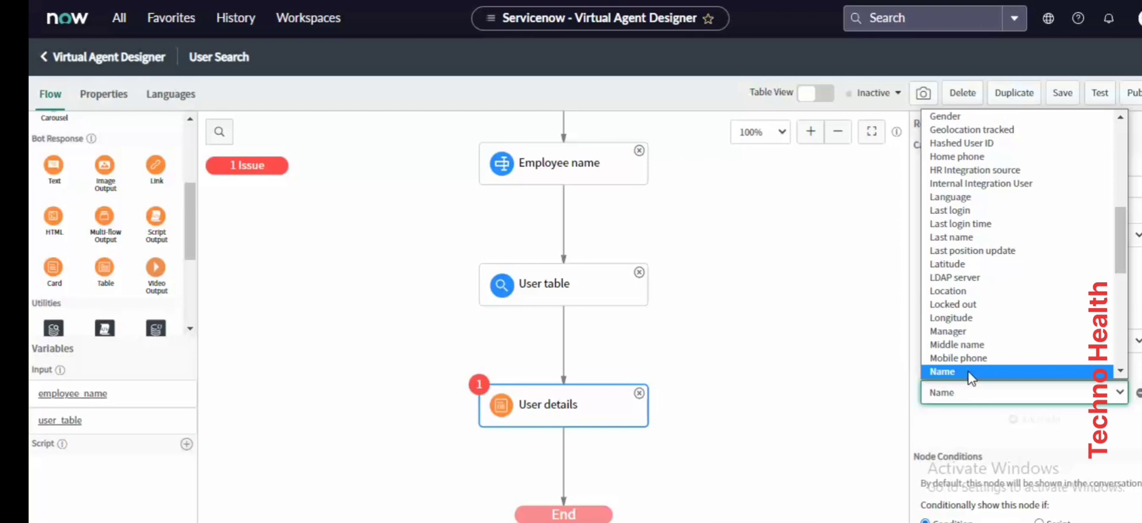
pyautogui.click(974, 425)
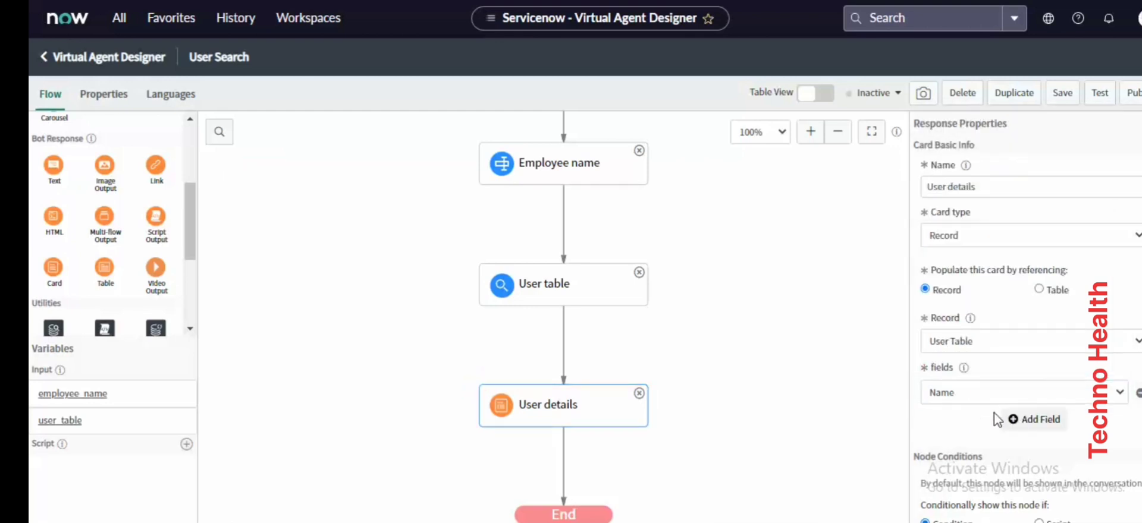
pyautogui.click(1011, 420)
pyautogui.click(1009, 422)
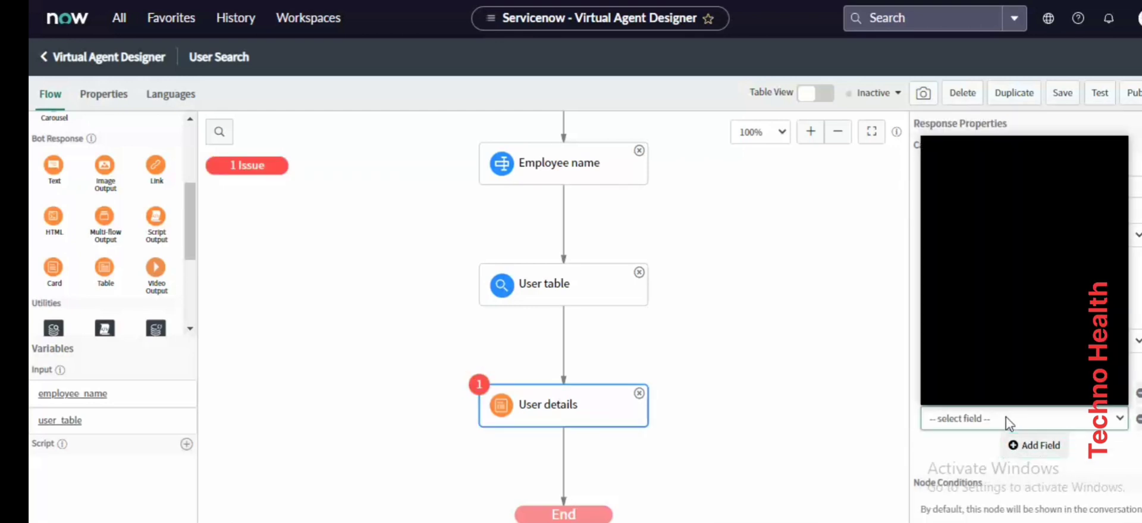
pyautogui.press('m')
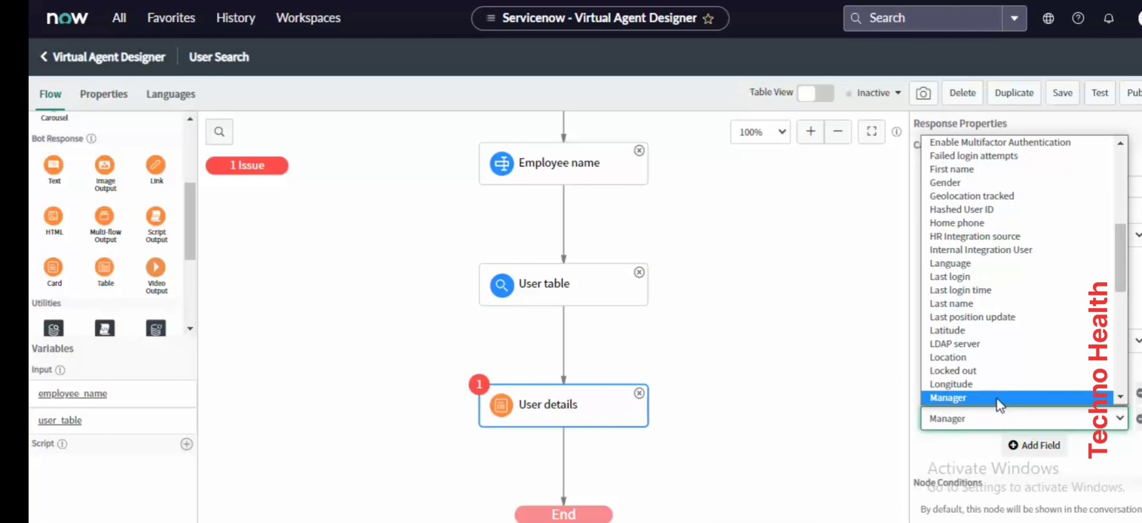
pyautogui.click(998, 398)
pyautogui.scroll(-1, 876, 434)
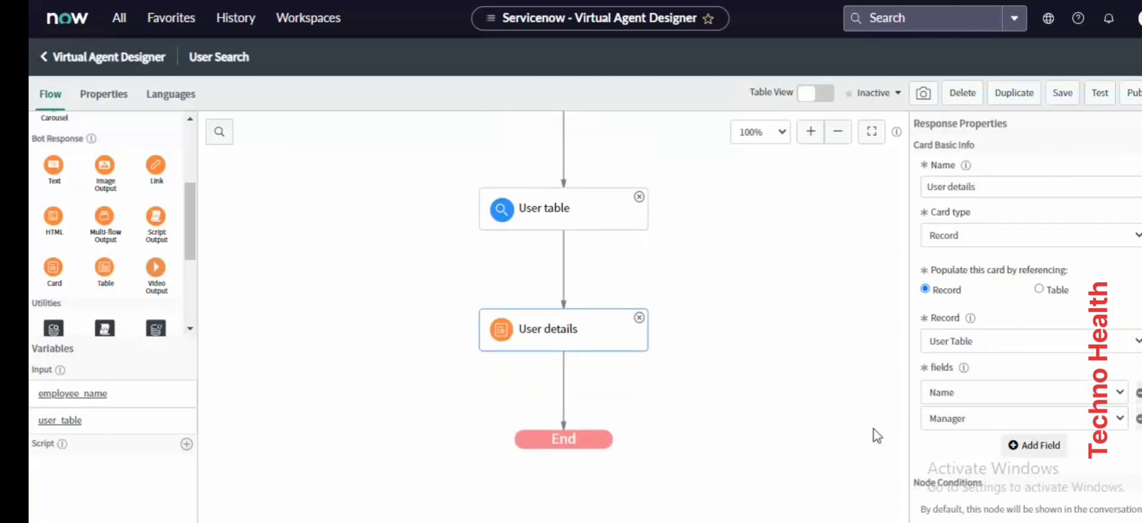
pyautogui.click(1062, 94)
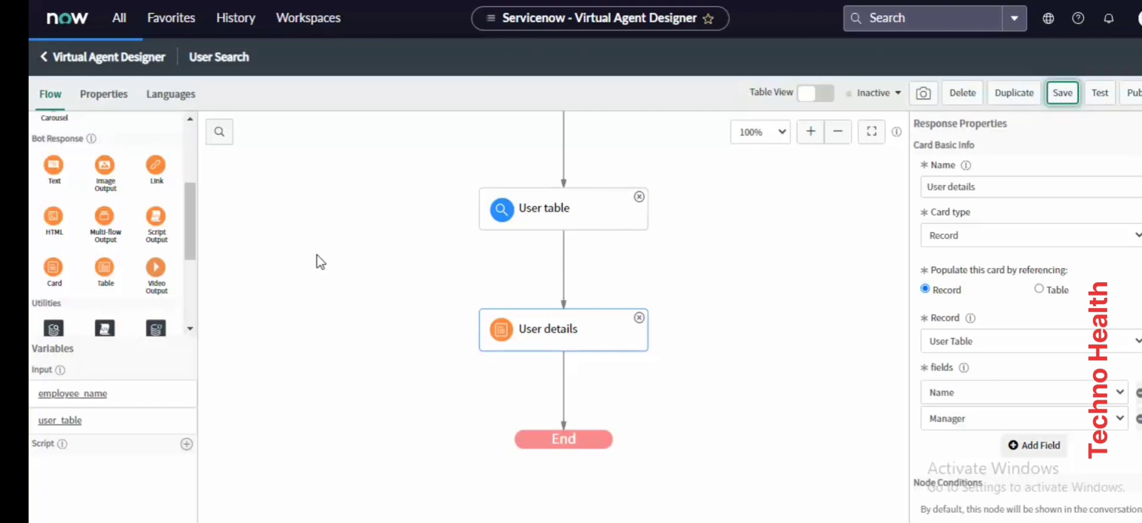
pyautogui.moveTo(191, 236); pyautogui.dragTo(194, 229)
pyautogui.scroll(3, 119, 214)
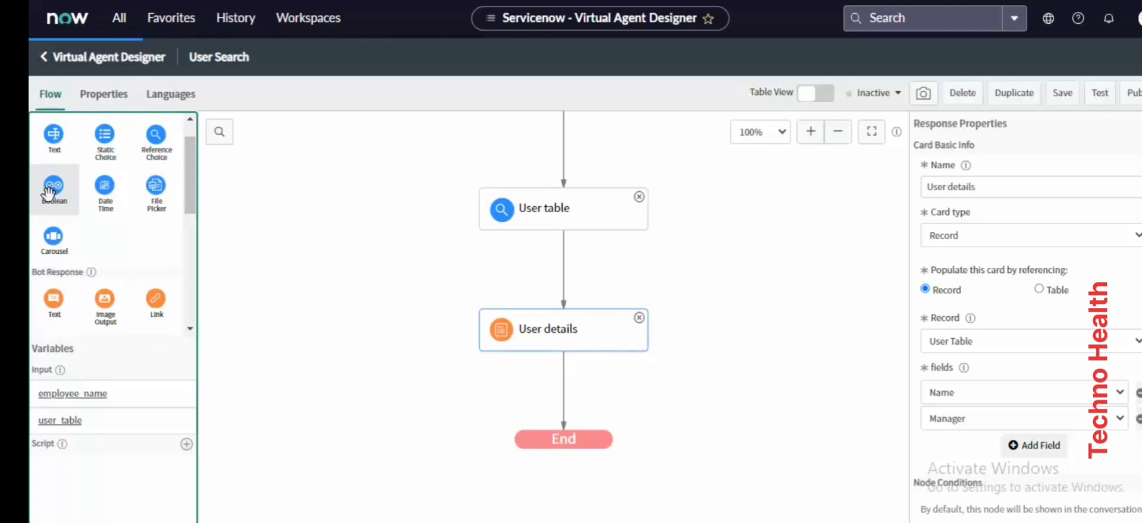
# Insert a Boolean question named 'Search again?' between User details and End
pyautogui.moveTo(385, 326); pyautogui.dragTo(339, 285)
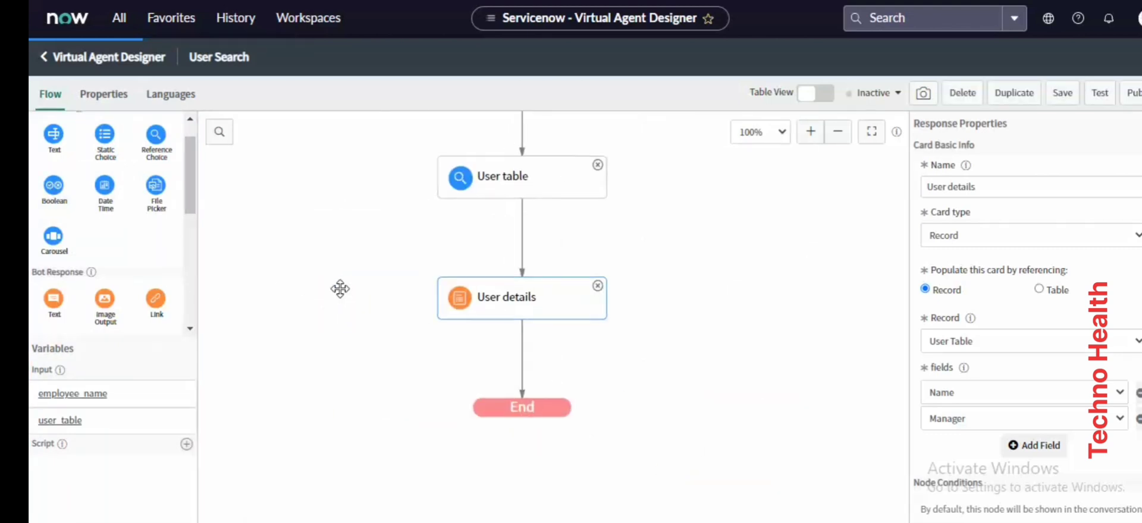
pyautogui.click(57, 193)
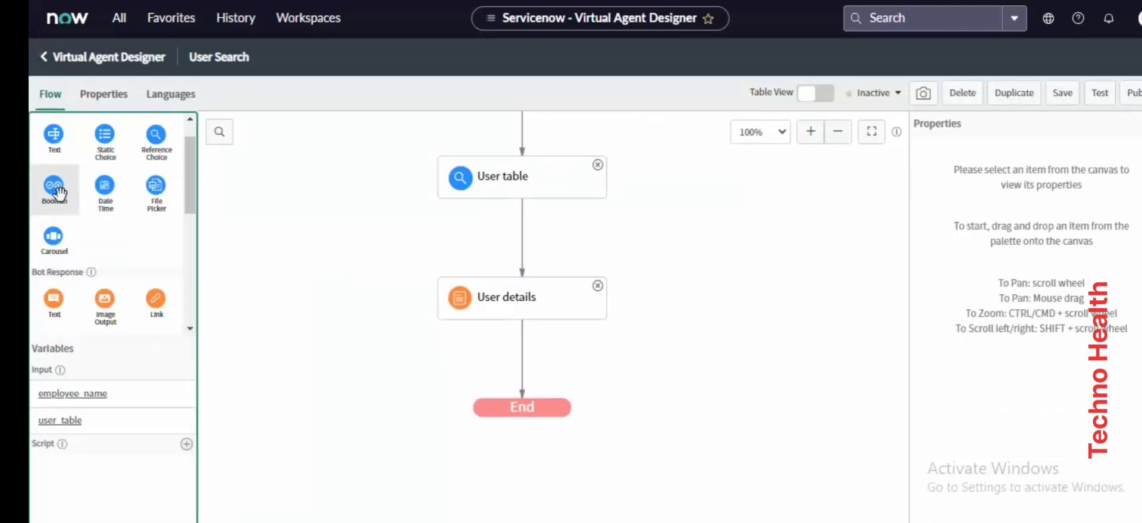
pyautogui.moveTo(58, 193); pyautogui.dragTo(538, 370)
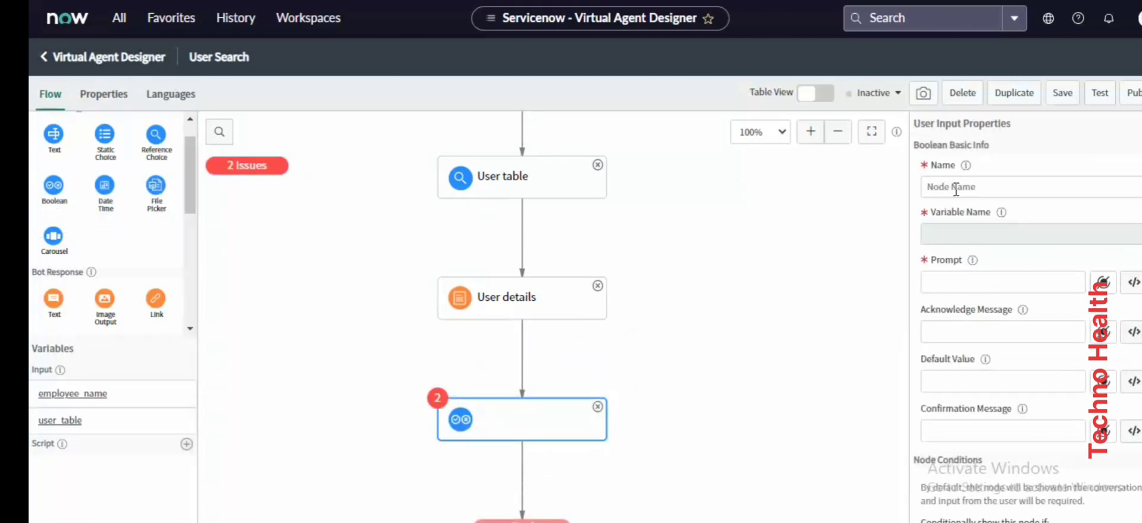
pyautogui.click(956, 188)
pyautogui.write('Searc')
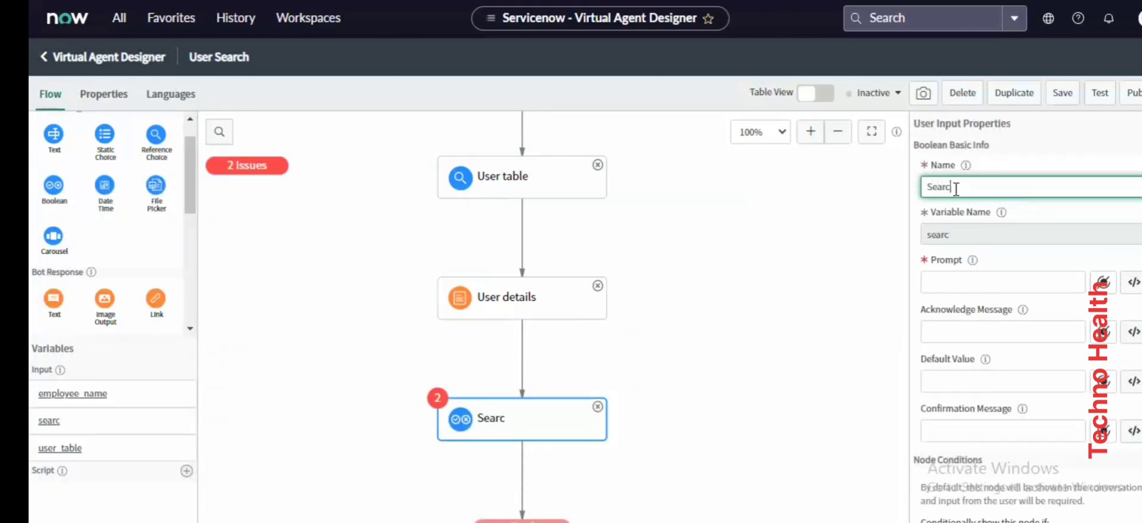
pyautogui.write('h agai')
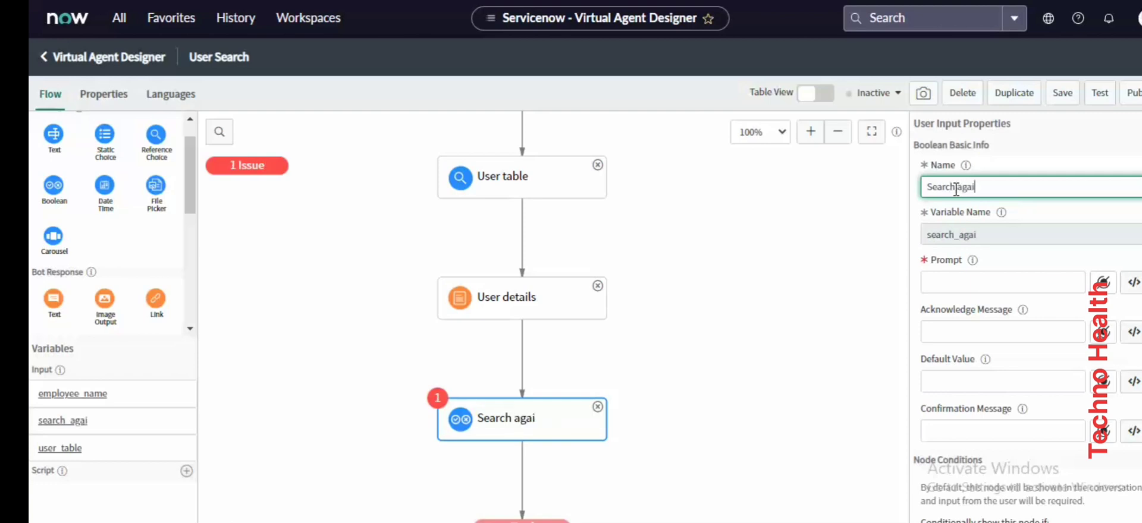
pyautogui.write('n?')
# Set the Search again? prompt to 'Would you like to search again?'
pyautogui.click(717, 386)
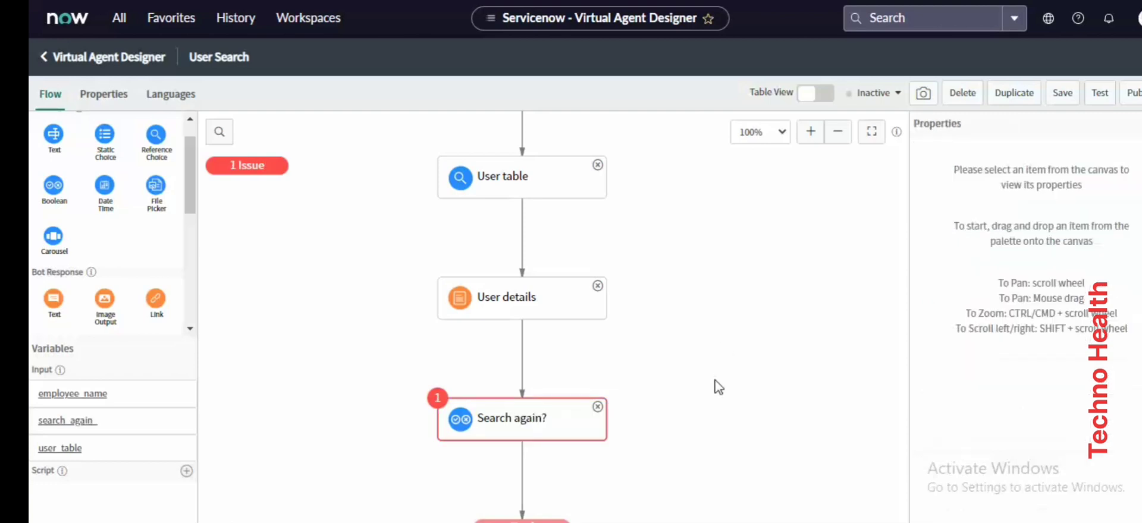
pyautogui.click(568, 427)
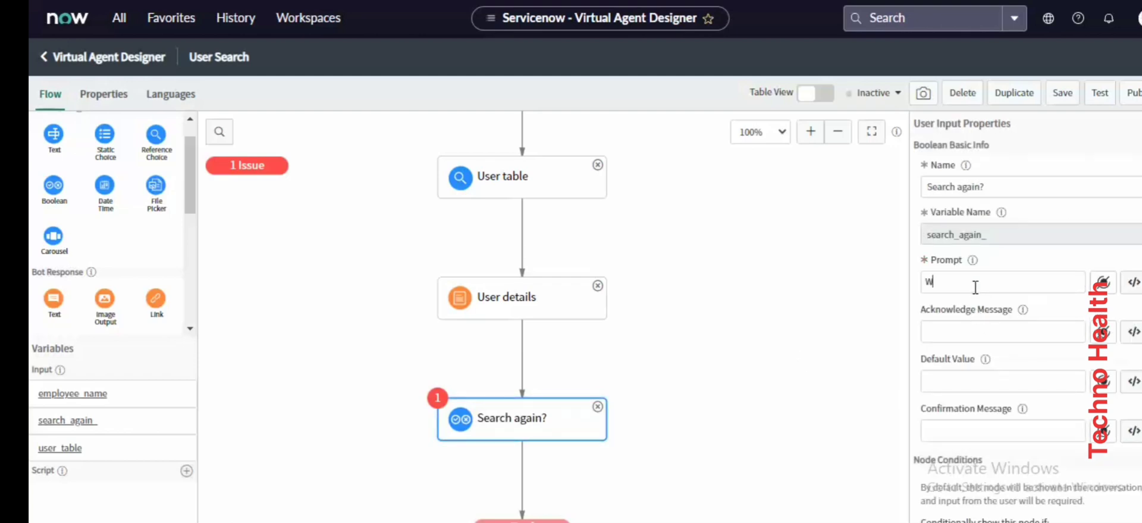
pyautogui.click(975, 288)
pyautogui.write('Would you like to search again?')
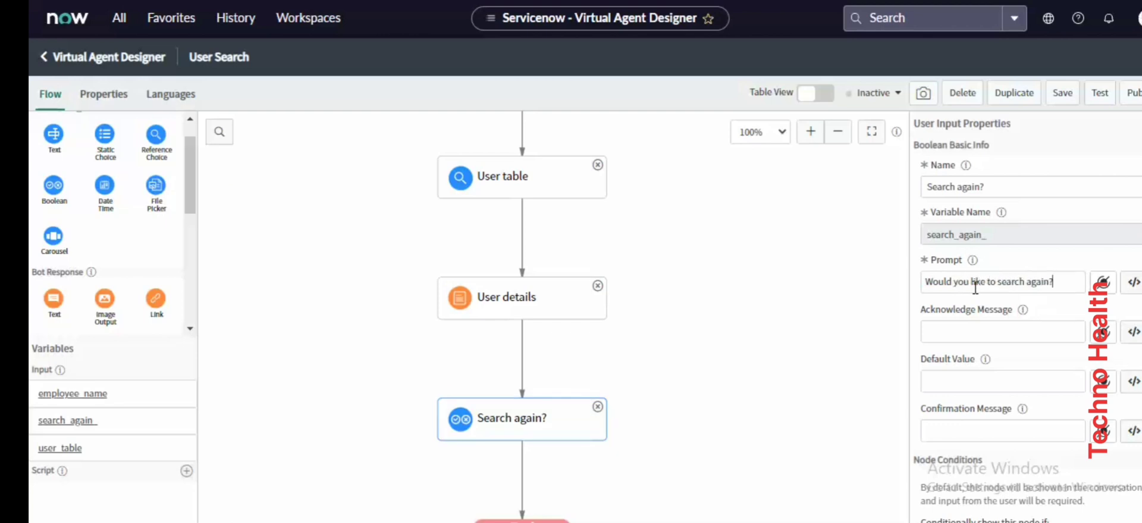
pyautogui.scroll(-3, 881, 393)
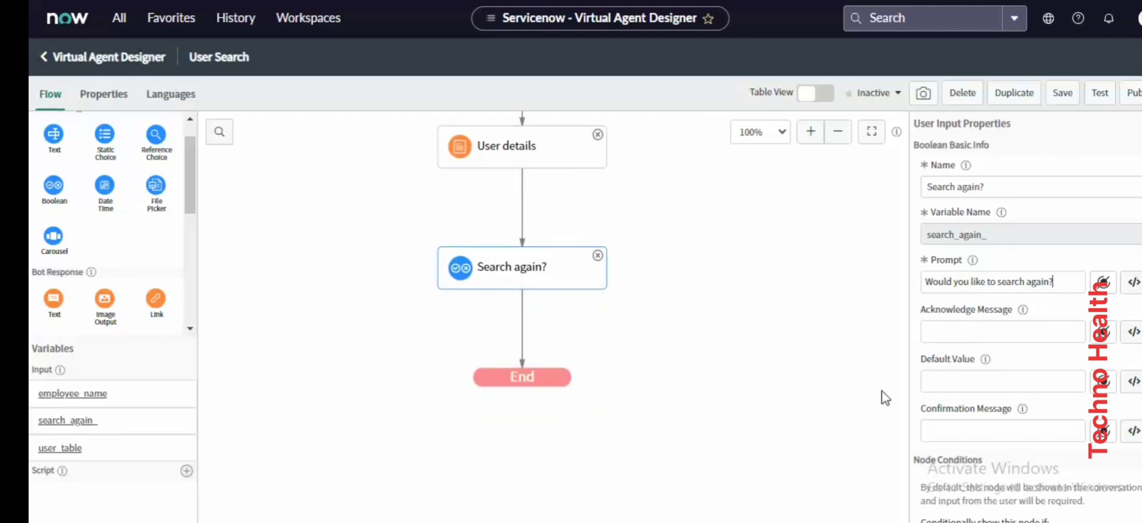
pyautogui.click(654, 320)
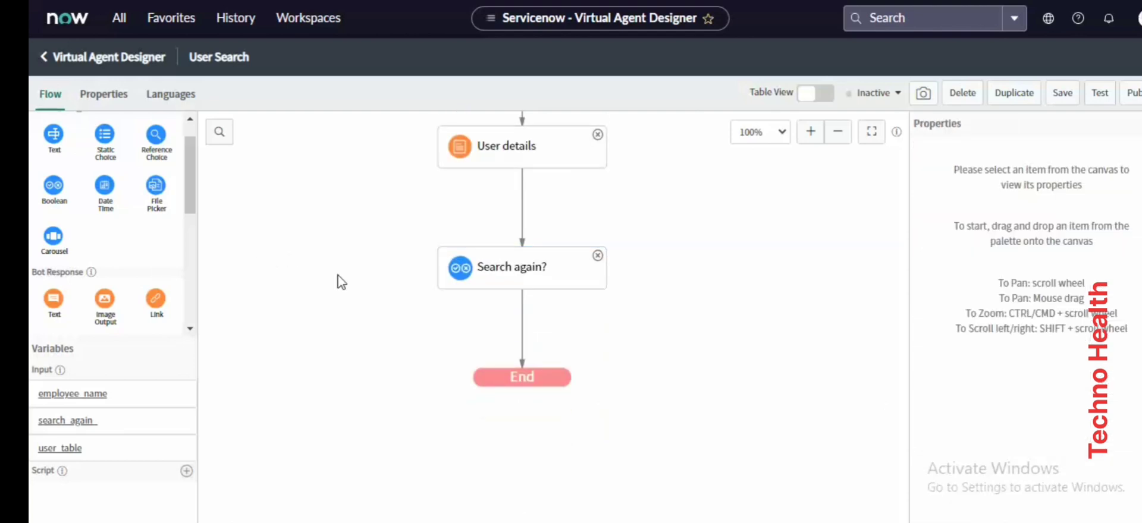
# Drop a Decision node from the Utilities palette below the Search again? question, before End
pyautogui.scroll(1, 173, 250)
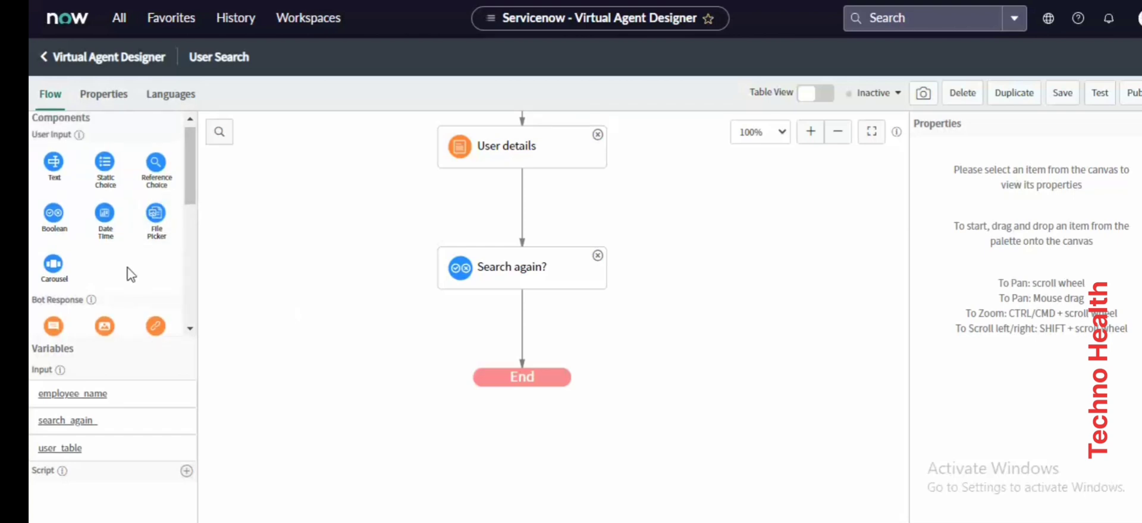
pyautogui.scroll(-3, 126, 269)
pyautogui.scroll(-4, 126, 265)
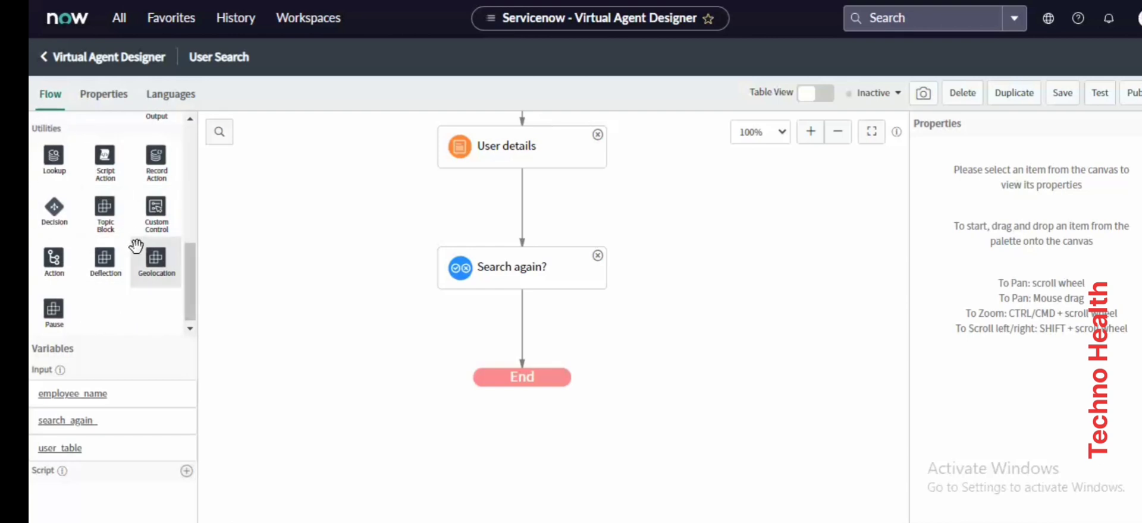
pyautogui.moveTo(54, 208); pyautogui.dragTo(525, 338)
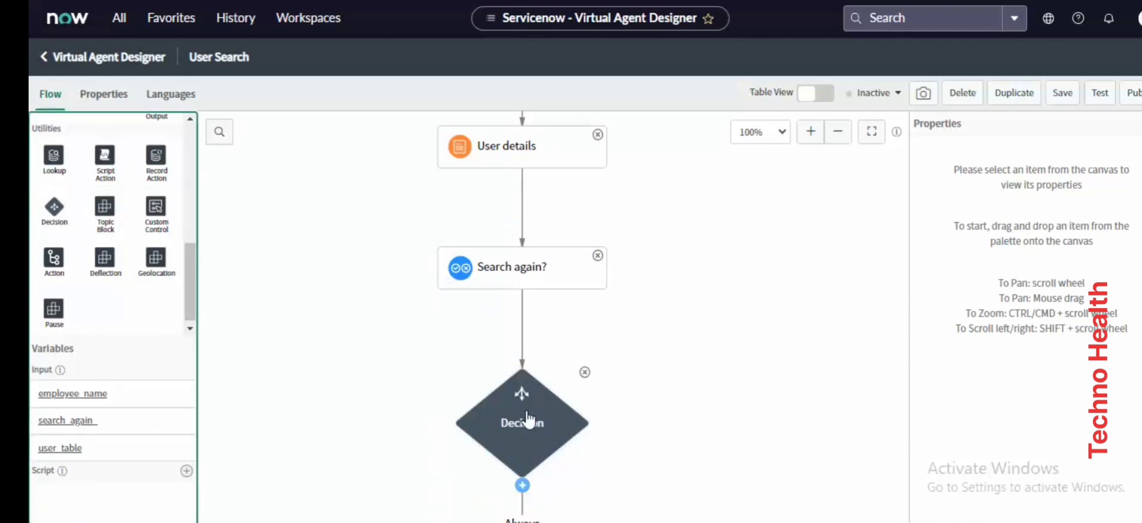
pyautogui.scroll(-2, 522, 395)
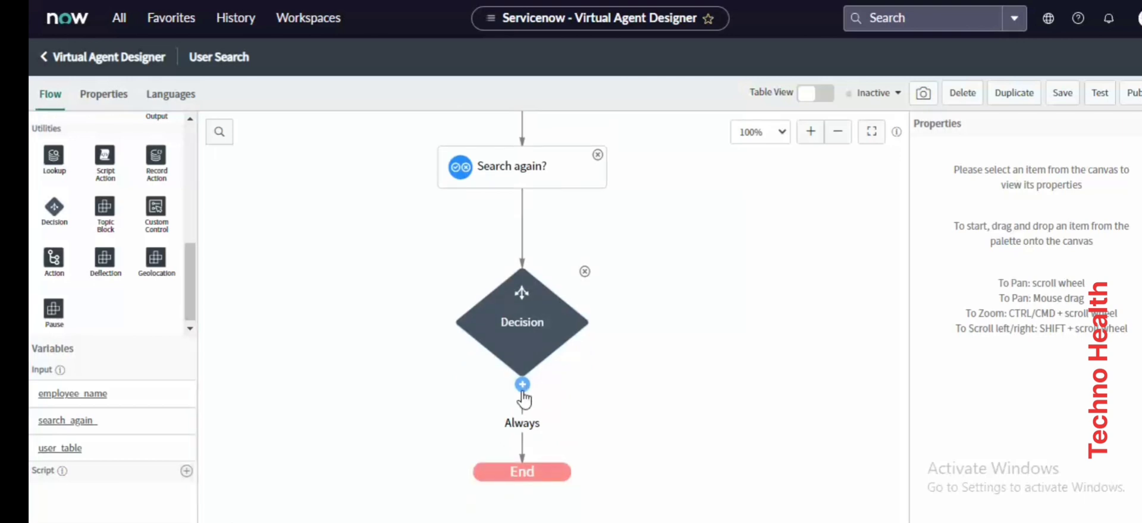
# Add a second branch to the Decision node and name it No
pyautogui.click(523, 385)
pyautogui.click(529, 476)
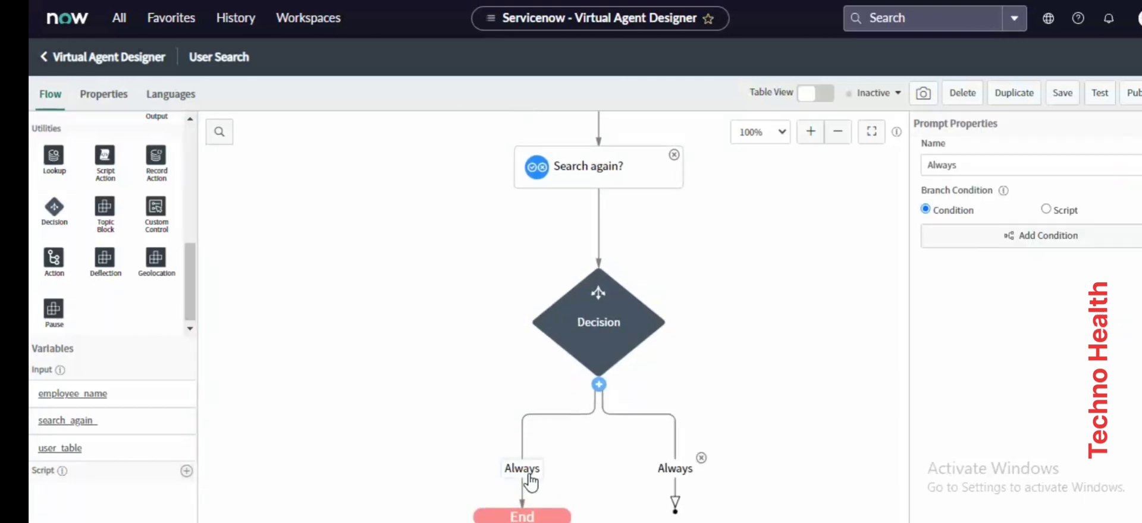
pyautogui.doubleClick(977, 165)
pyautogui.write('No')
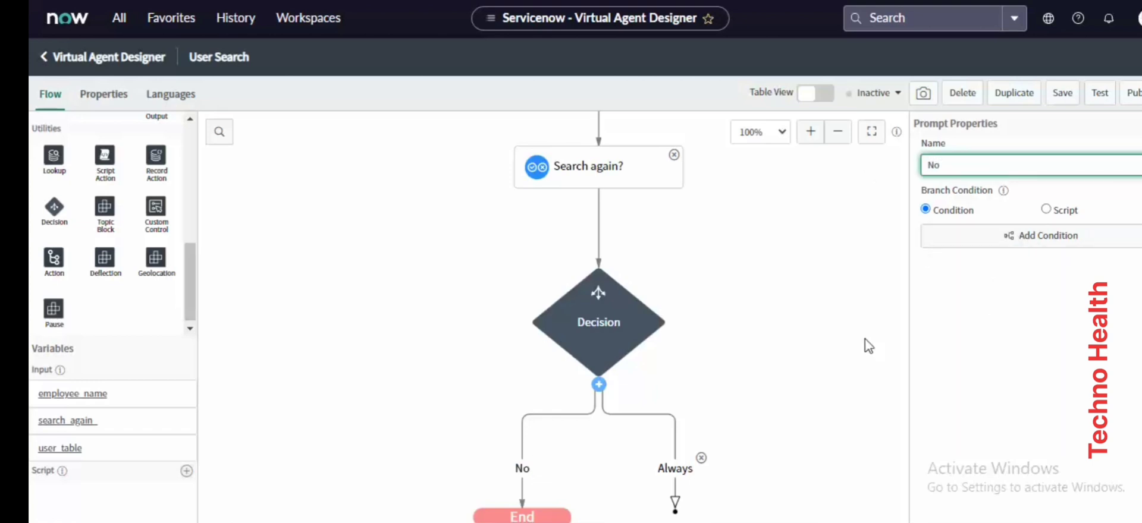
# Give the No branch the condition Search Again? is false (checkbox unchecked)
pyautogui.click(1032, 250)
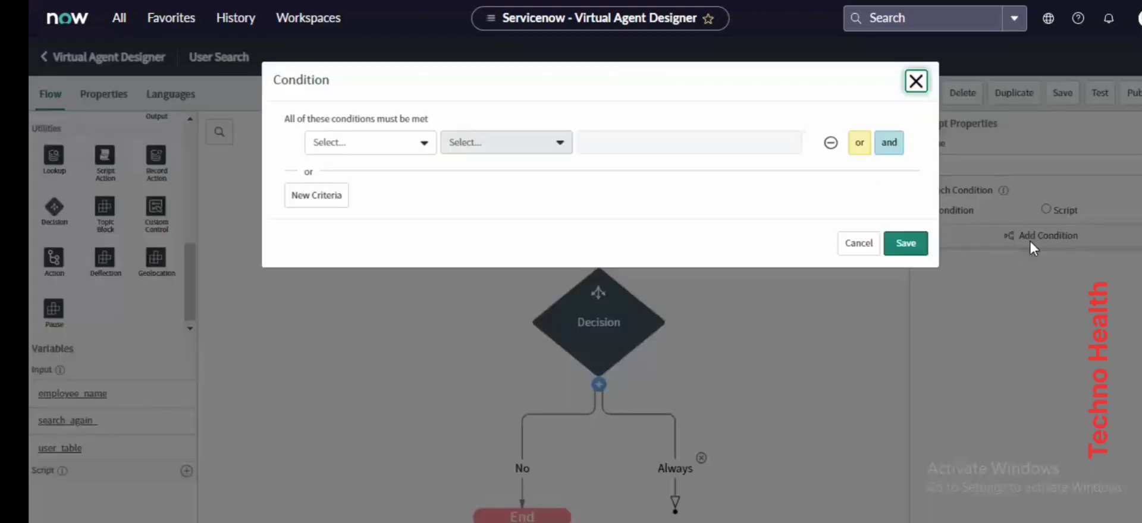
pyautogui.click(407, 149)
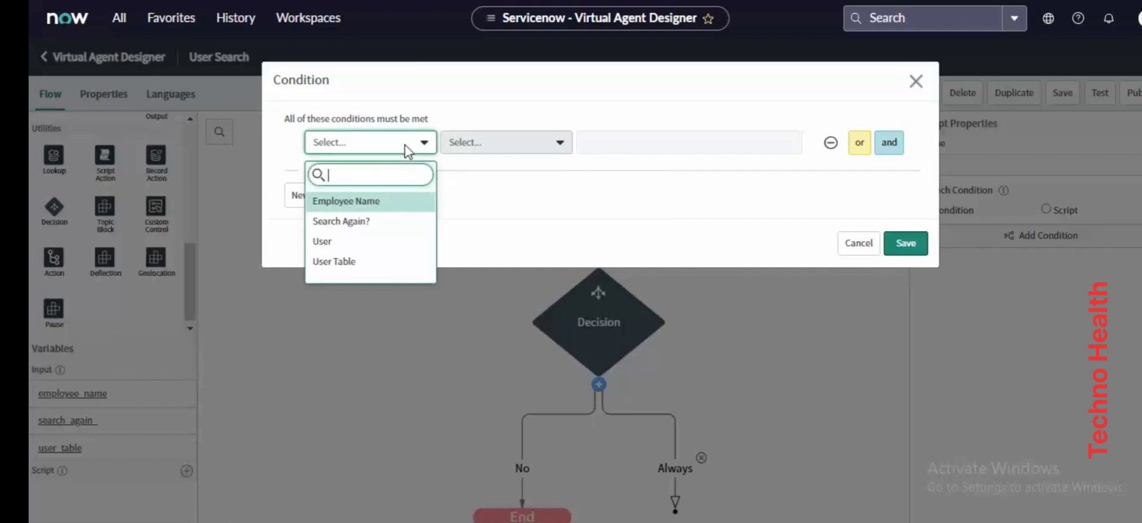
pyautogui.click(383, 222)
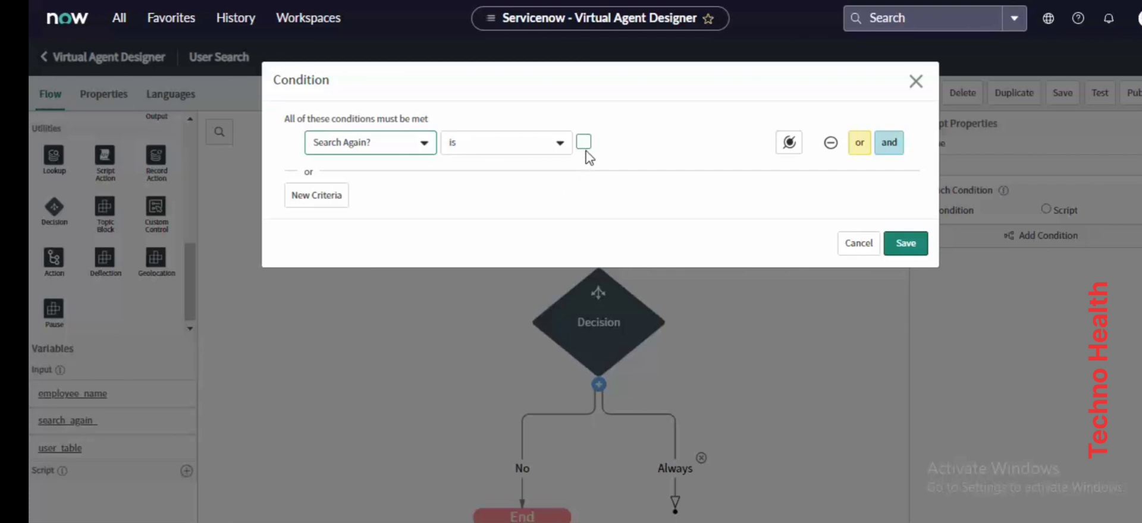
pyautogui.click(910, 251)
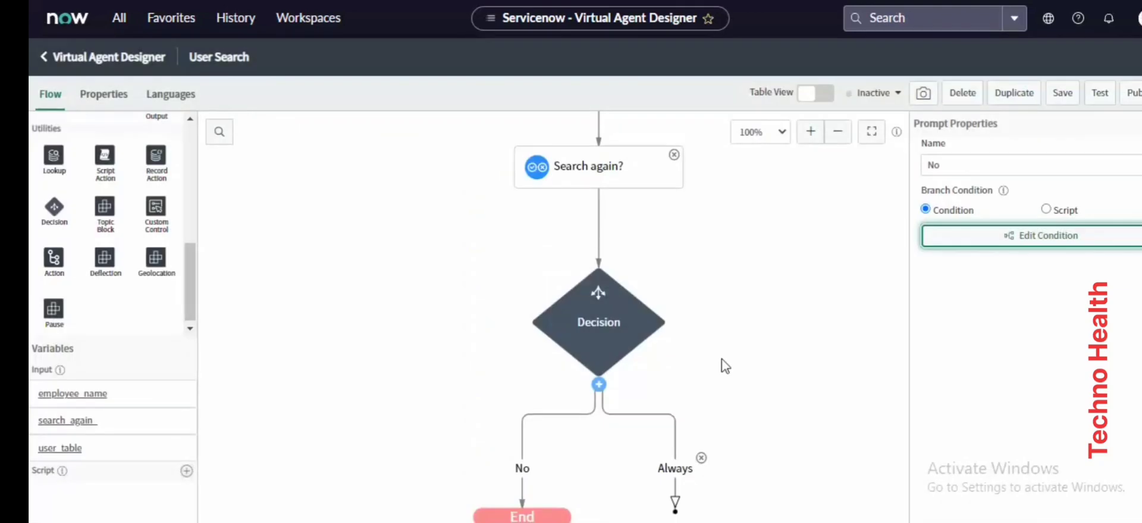
pyautogui.scroll(-1, 725, 366)
# Rename the Always branch to Yes, with the condition Search Again? is true
pyautogui.click(681, 446)
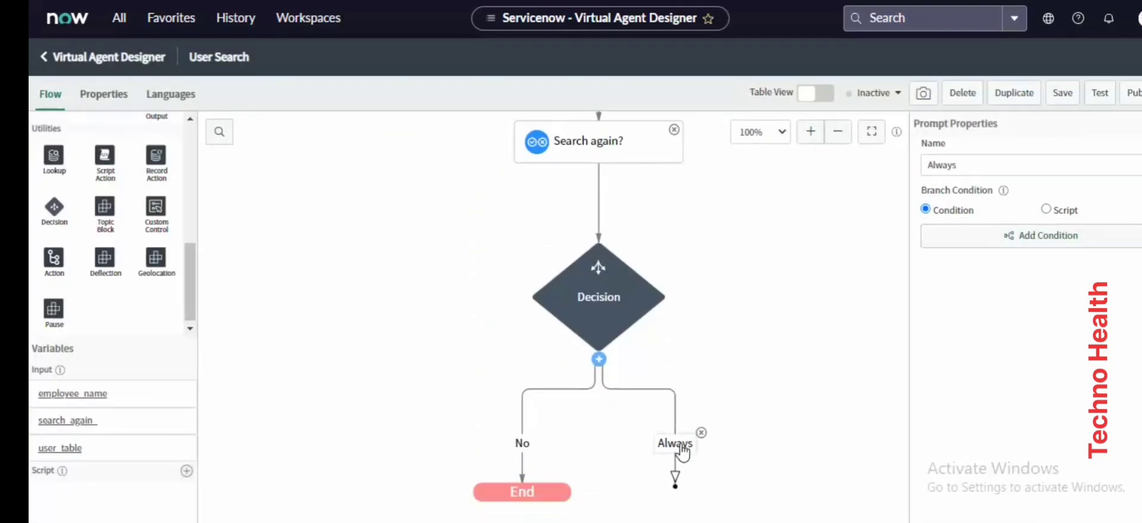
pyautogui.doubleClick(973, 167)
pyautogui.write('Yes')
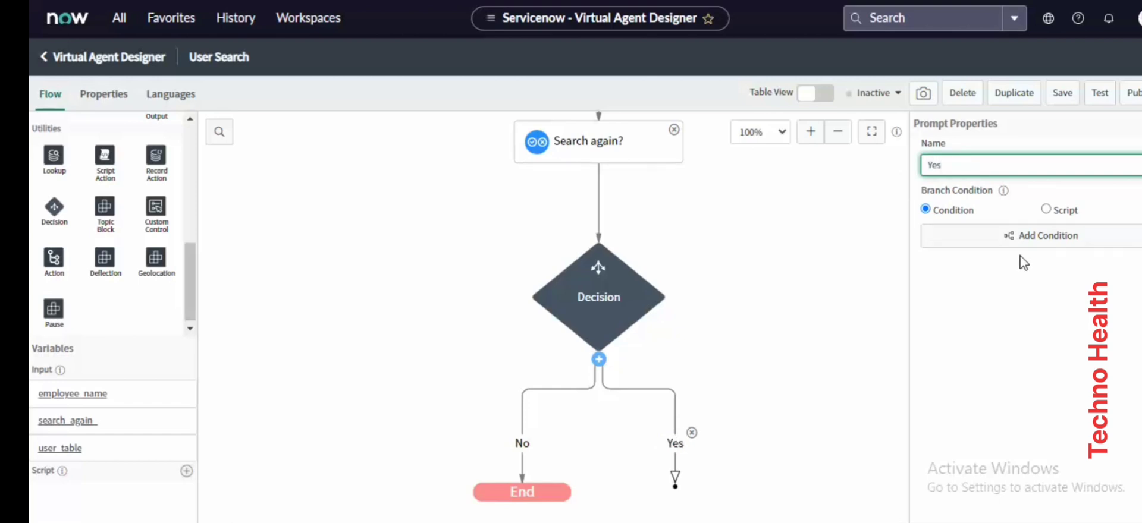
pyautogui.click(1025, 241)
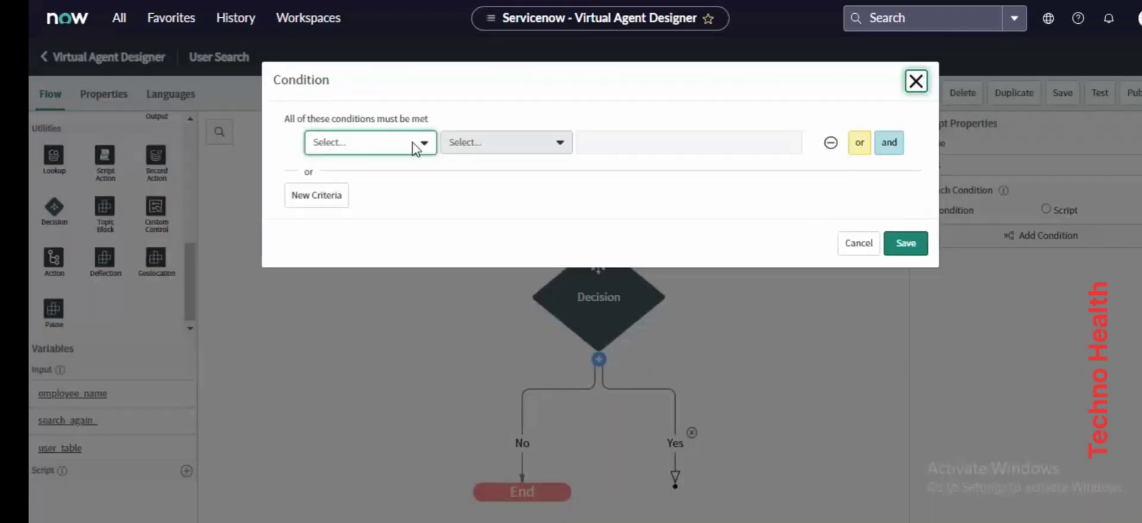
pyautogui.click(418, 146)
pyautogui.click(378, 222)
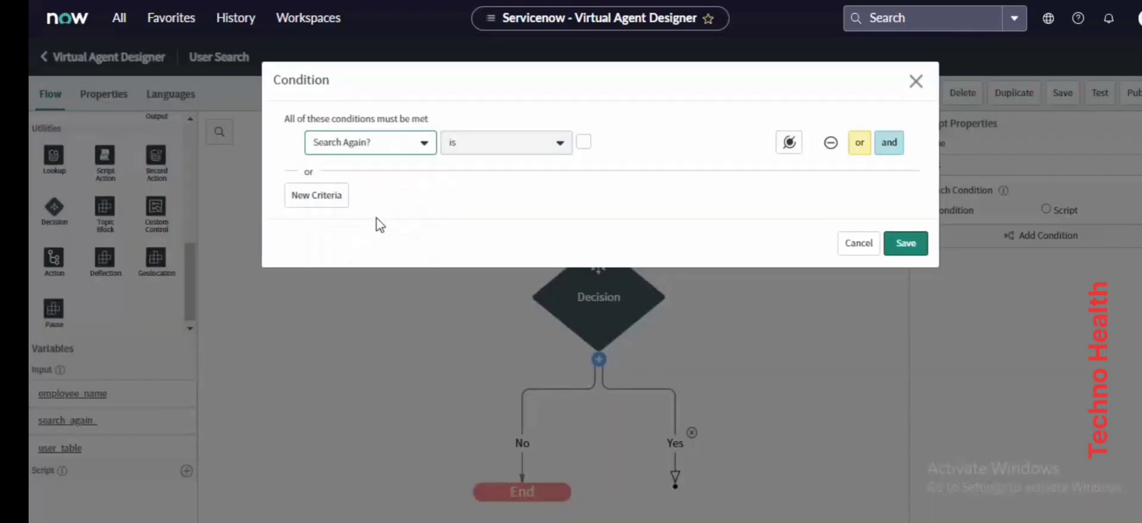
pyautogui.click(583, 143)
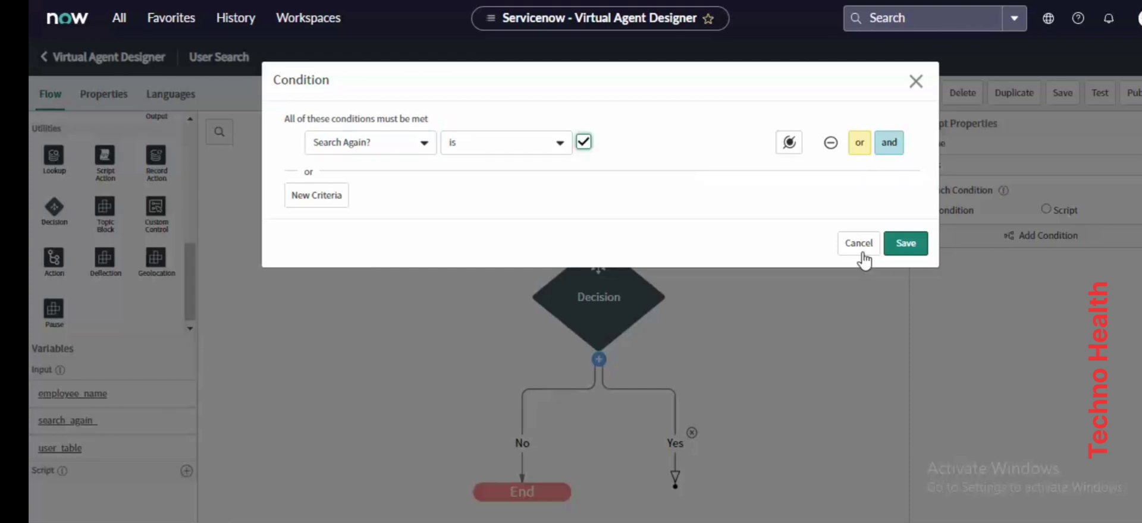
pyautogui.click(906, 244)
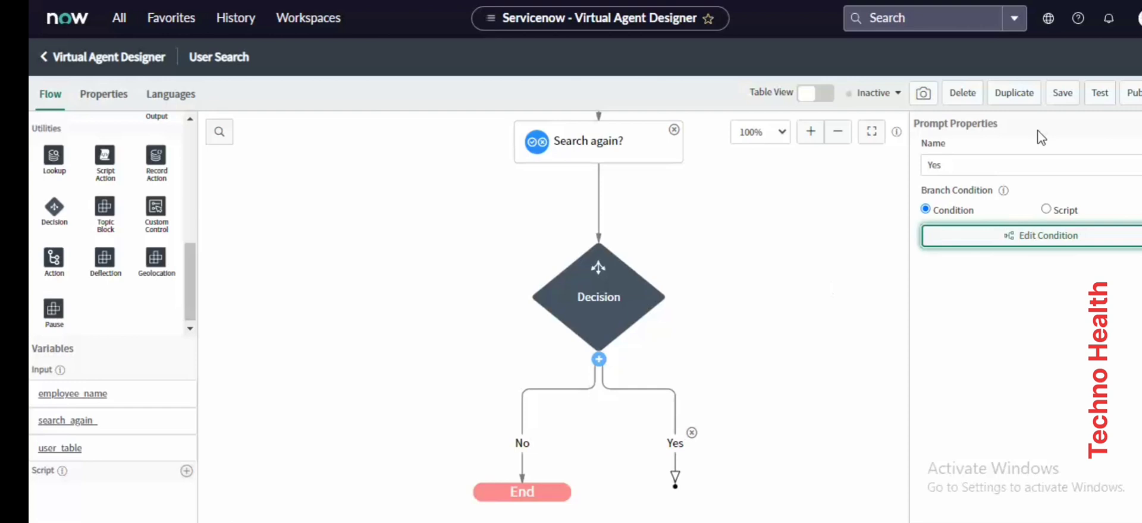
# Save the topic and zoom the flow canvas out to 50%
pyautogui.click(1062, 93)
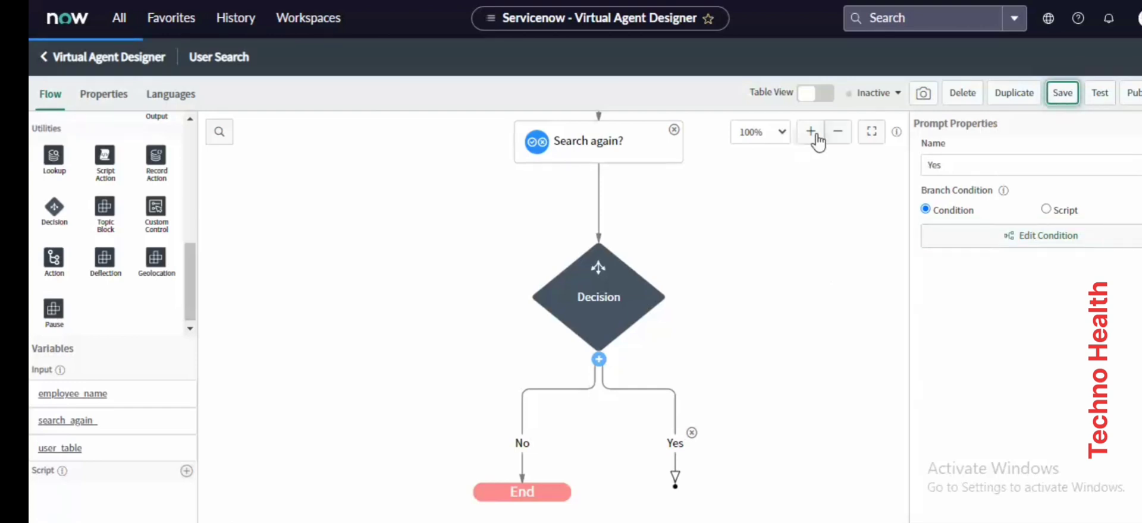
pyautogui.click(768, 133)
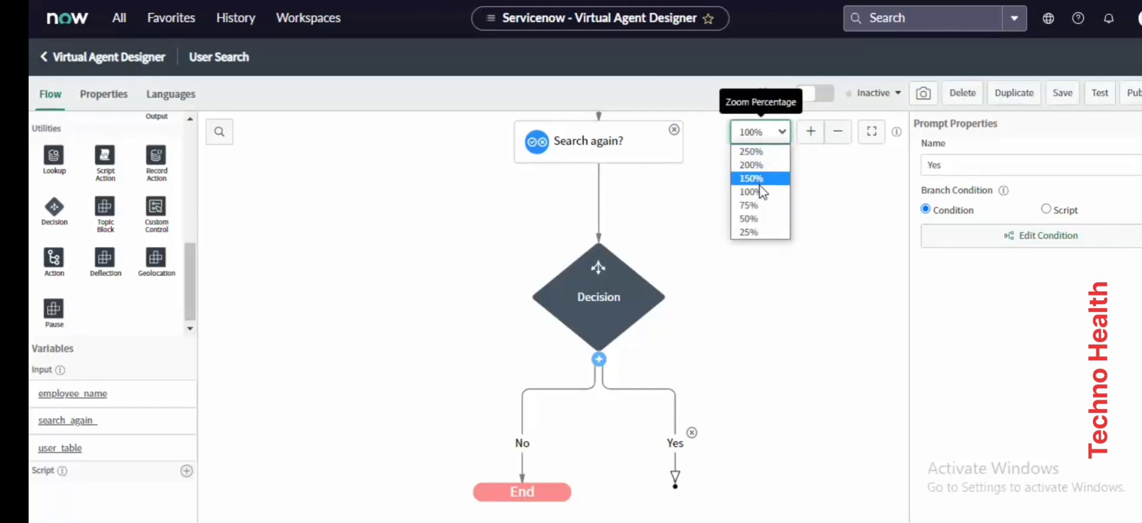
pyautogui.click(755, 205)
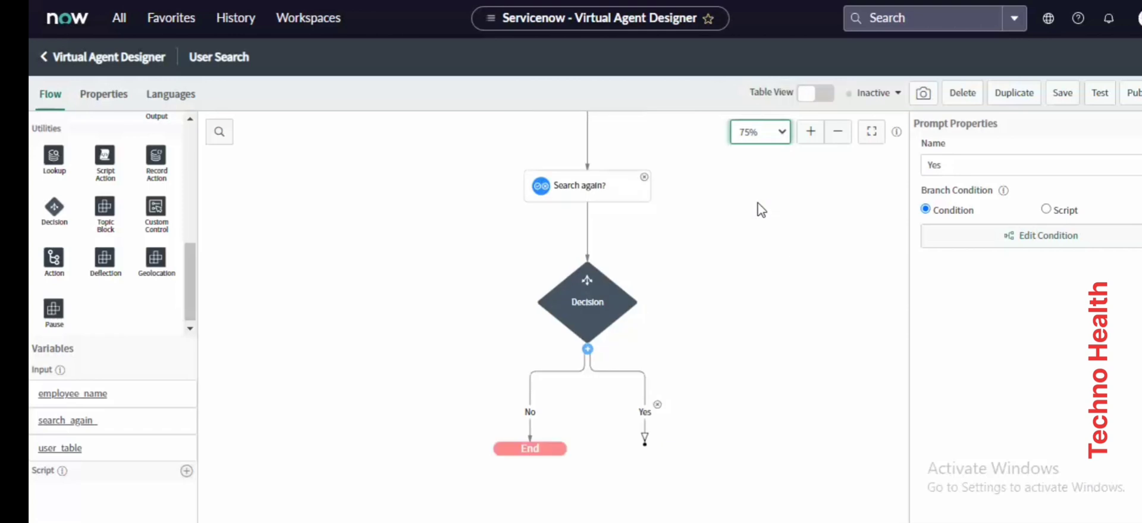
pyautogui.click(770, 132)
pyautogui.click(754, 219)
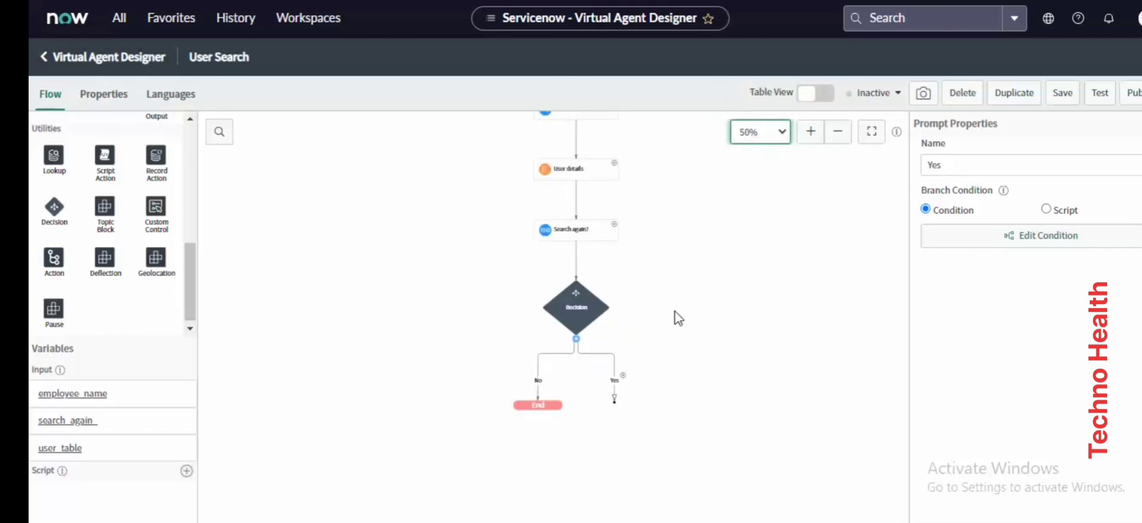
# Connect the Yes branch back to the Employee name node, then restore 100% zoom
pyautogui.scroll(3, 676, 319)
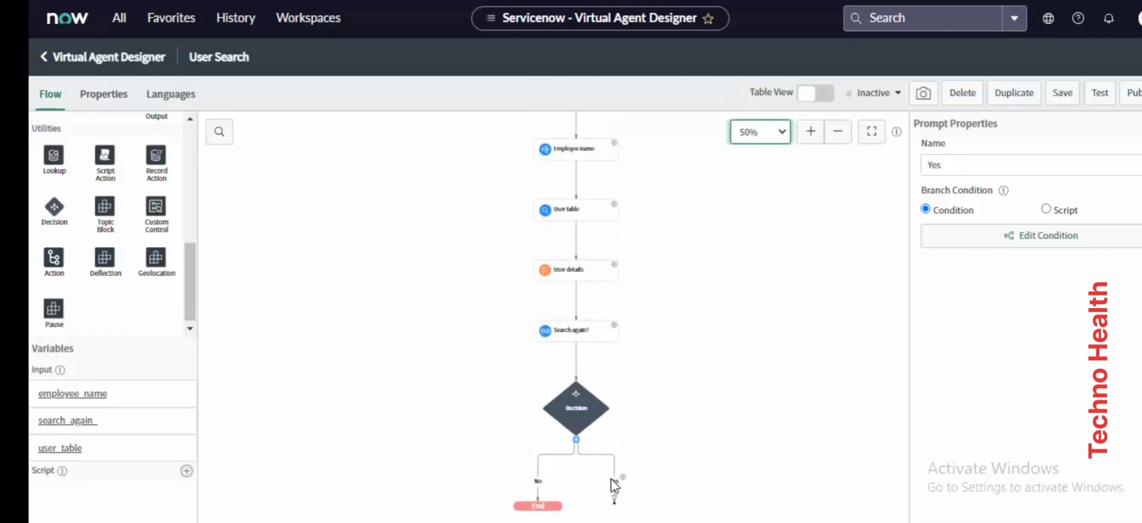
pyautogui.moveTo(657, 490); pyautogui.dragTo(637, 494)
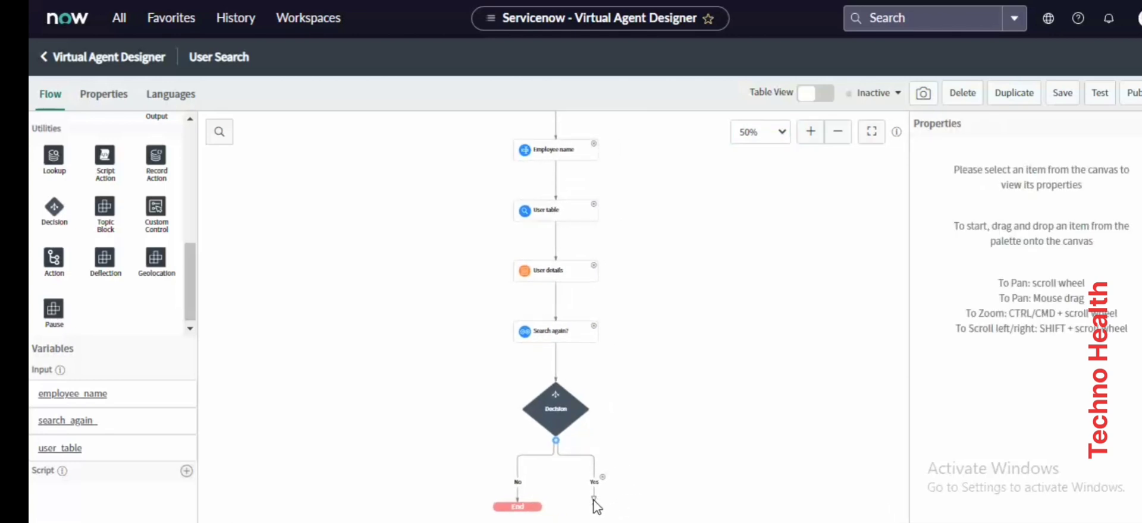
pyautogui.moveTo(594, 498); pyautogui.dragTo(676, 325)
pyautogui.moveTo(595, 499); pyautogui.dragTo(591, 148)
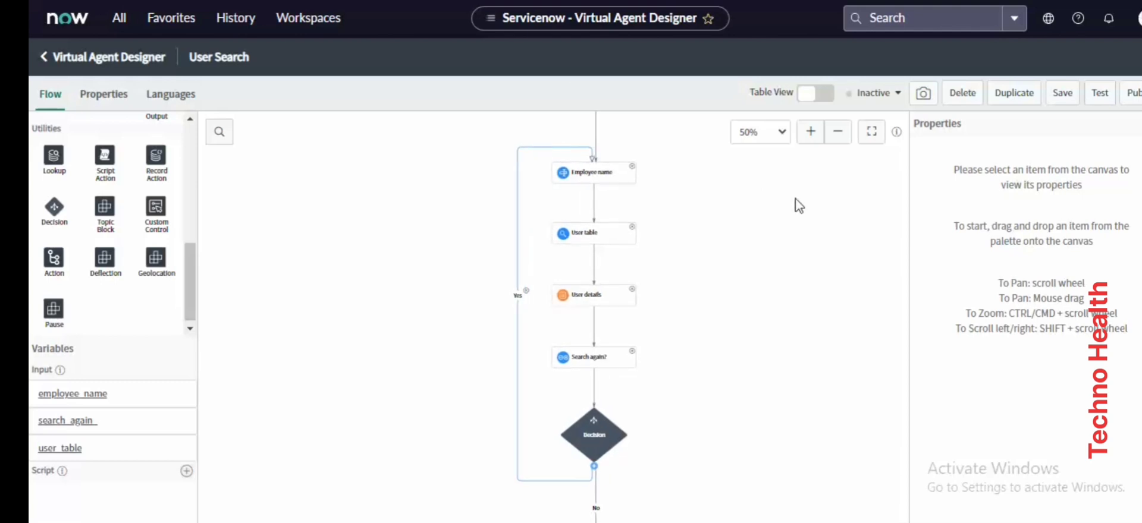
pyautogui.click(780, 132)
pyautogui.click(770, 188)
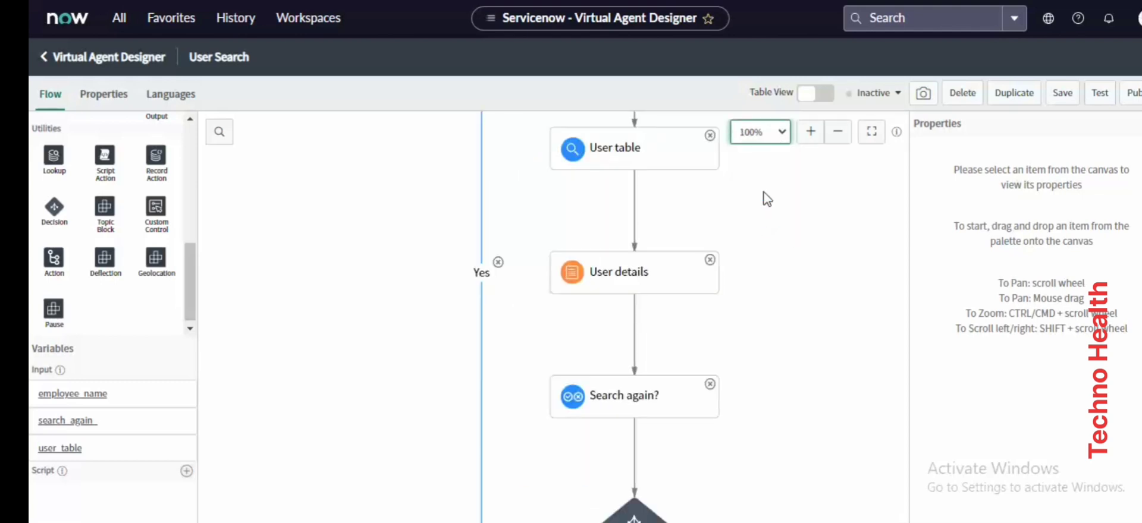
# Save and test the topic, search for 'abel', then answer Yes to search again
pyautogui.click(1056, 95)
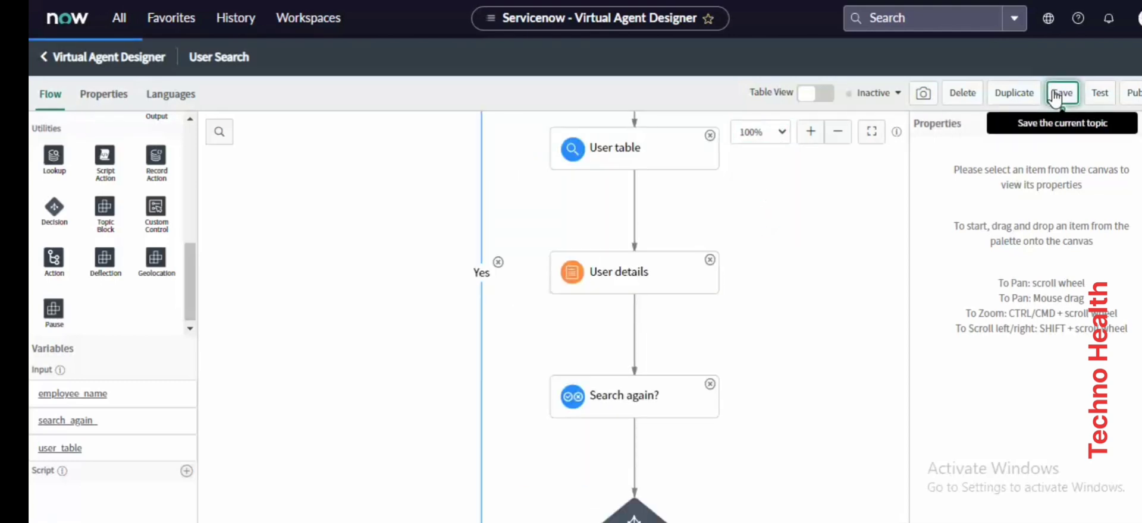
pyautogui.click(1092, 101)
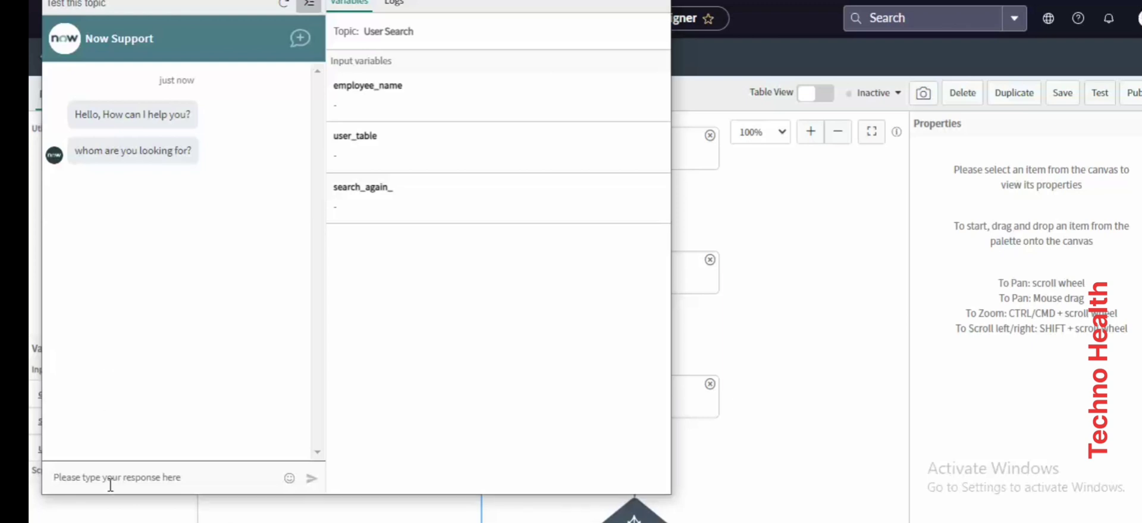
pyautogui.write('abel')
pyautogui.press('Return')
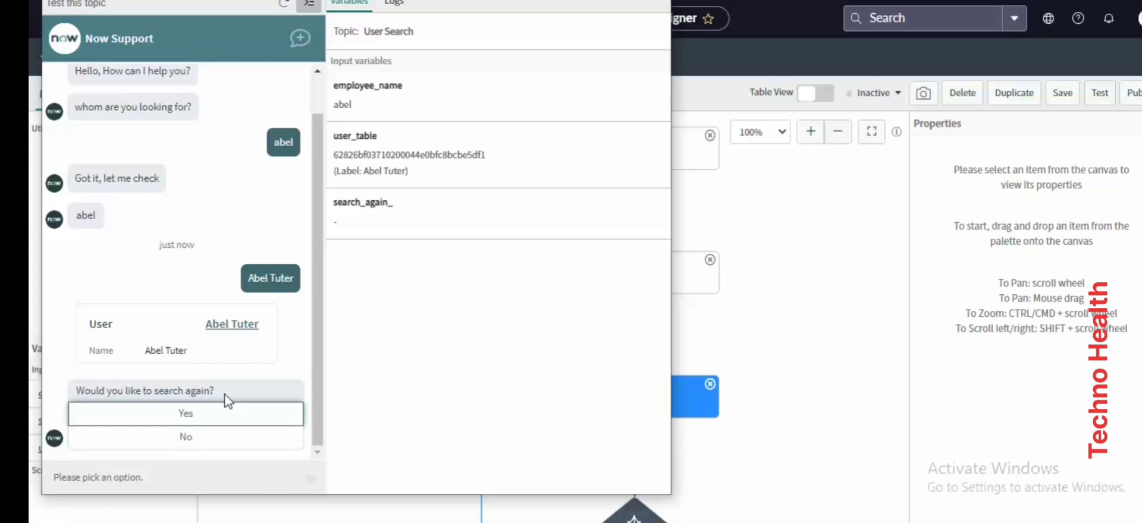
pyautogui.click(203, 423)
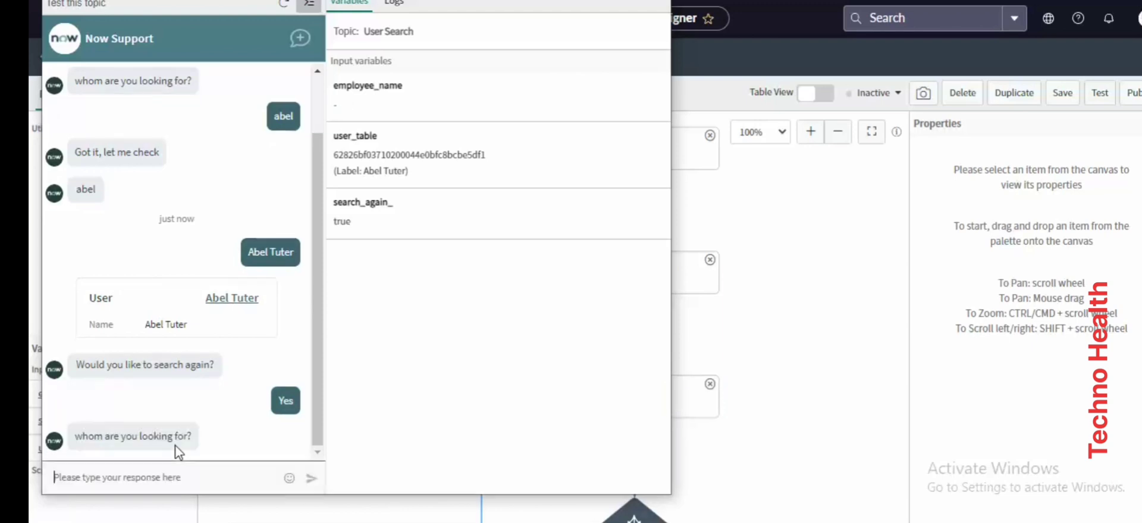
# Search for 'test' in the chat and pick the matching user
pyautogui.write('test')
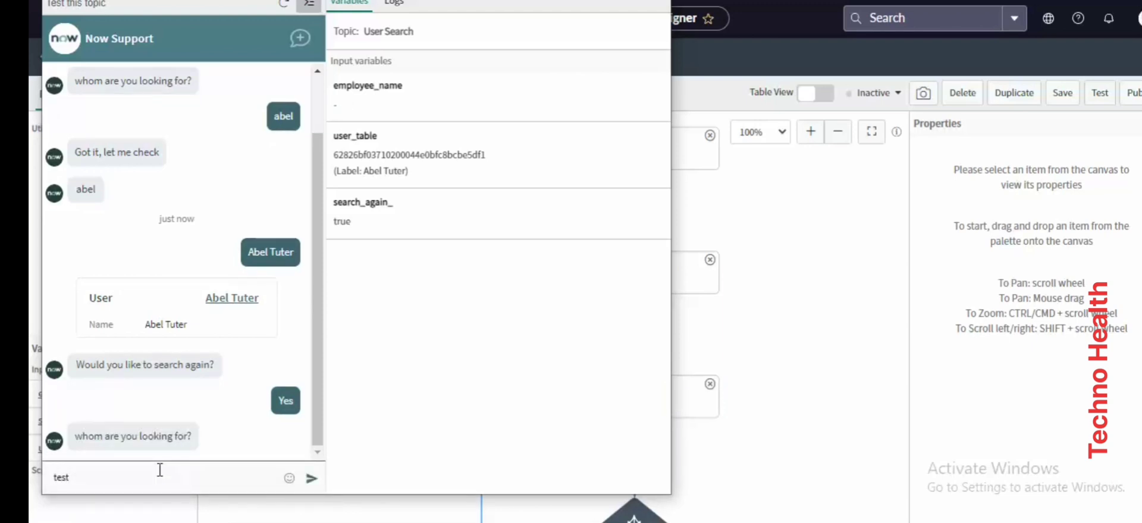
pyautogui.press('Return')
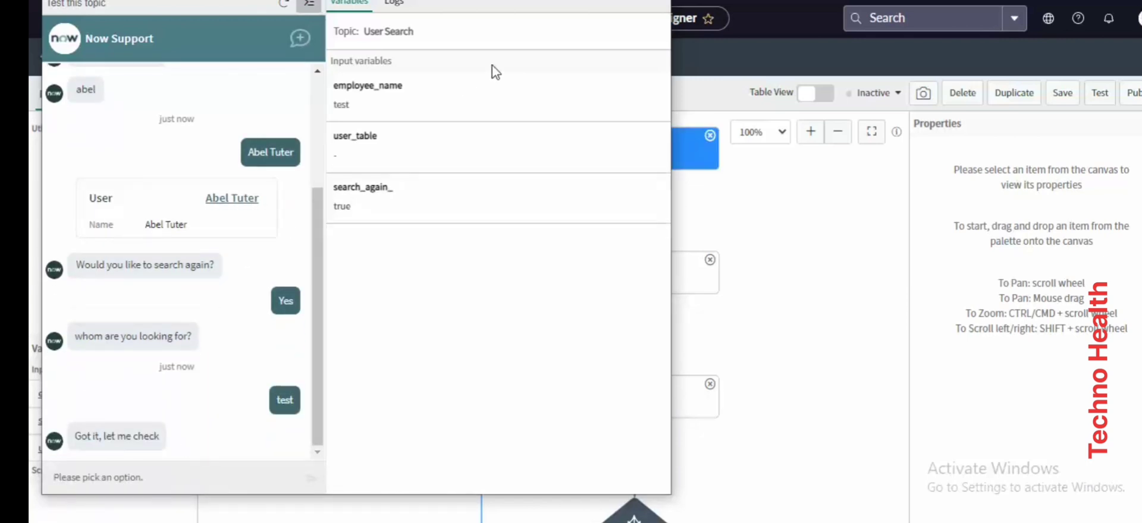
pyautogui.click(310, 7)
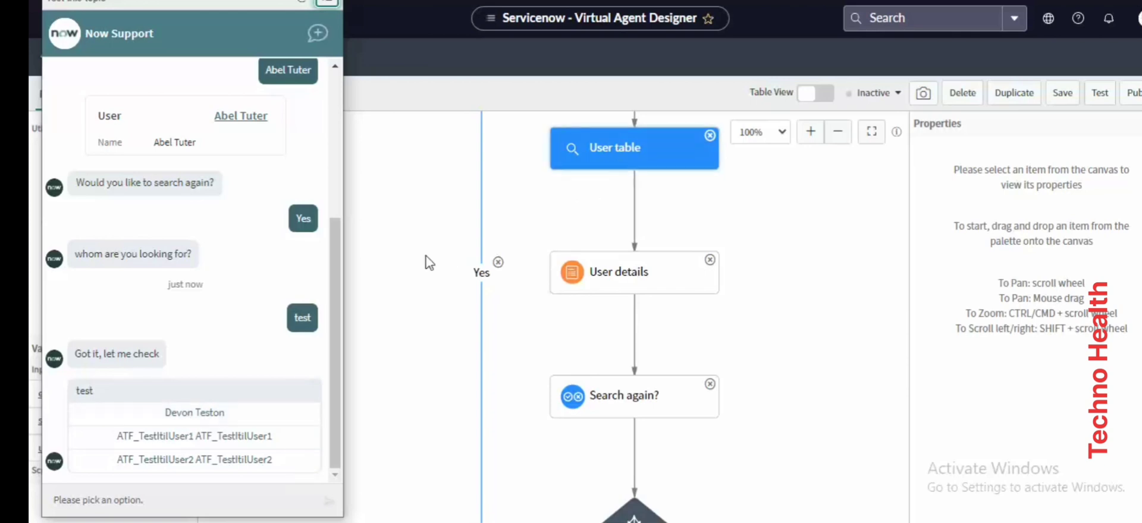
pyautogui.click(213, 420)
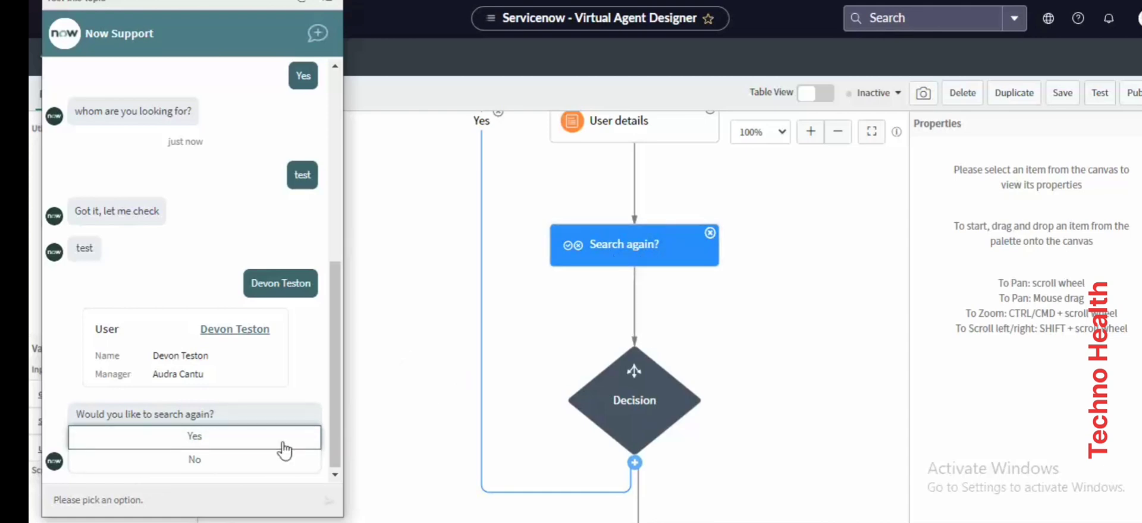
# Answer No to searching again, ending the conversation, and close the test chat
pyautogui.scroll(-2, 562, 376)
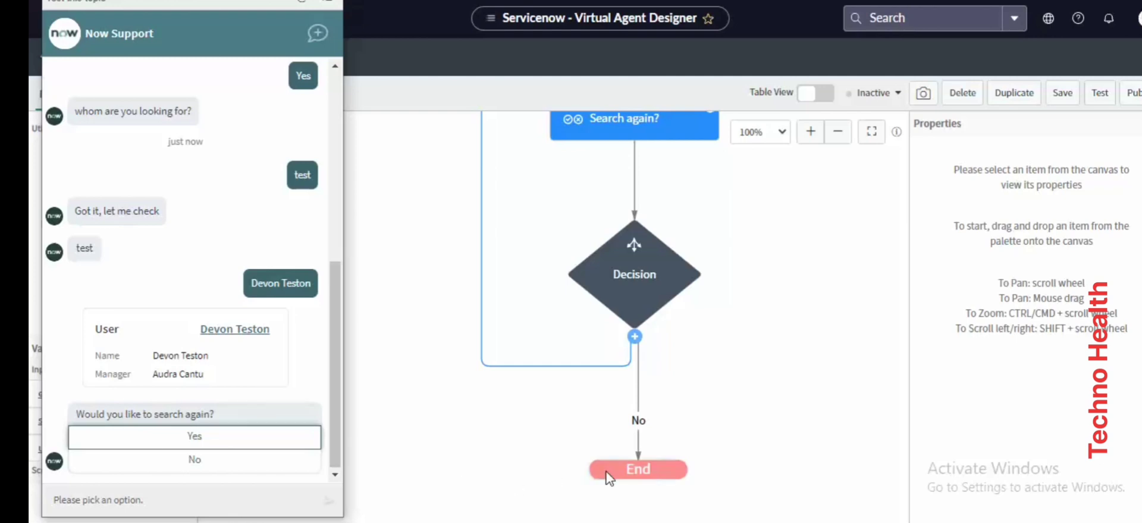
pyautogui.click(228, 463)
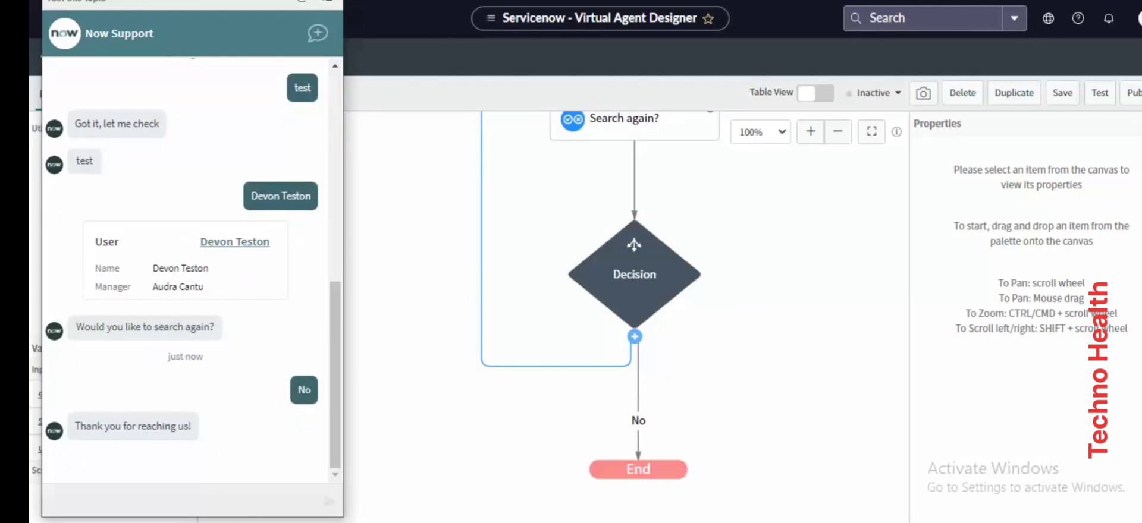
pyautogui.click(326, 1)
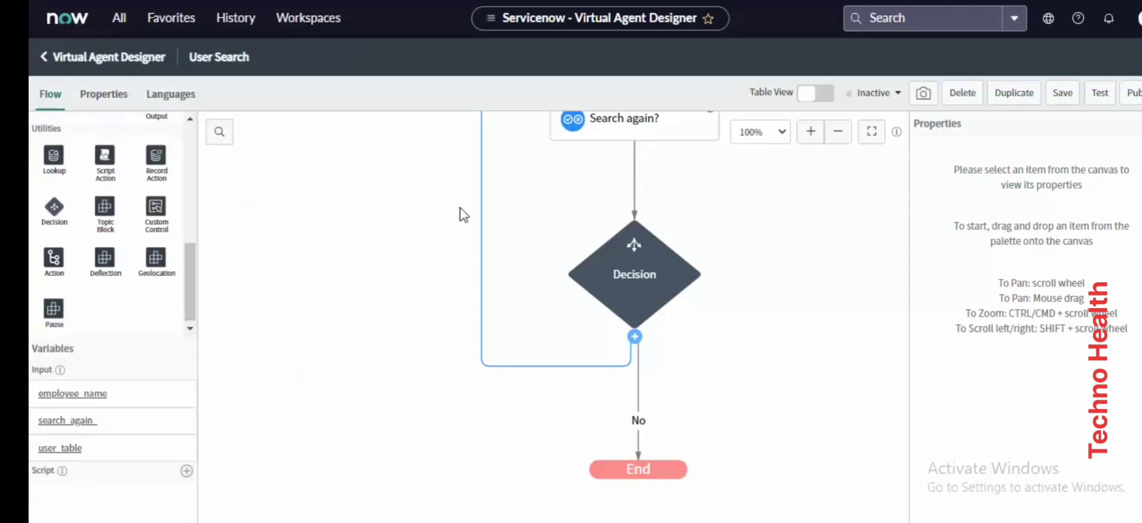